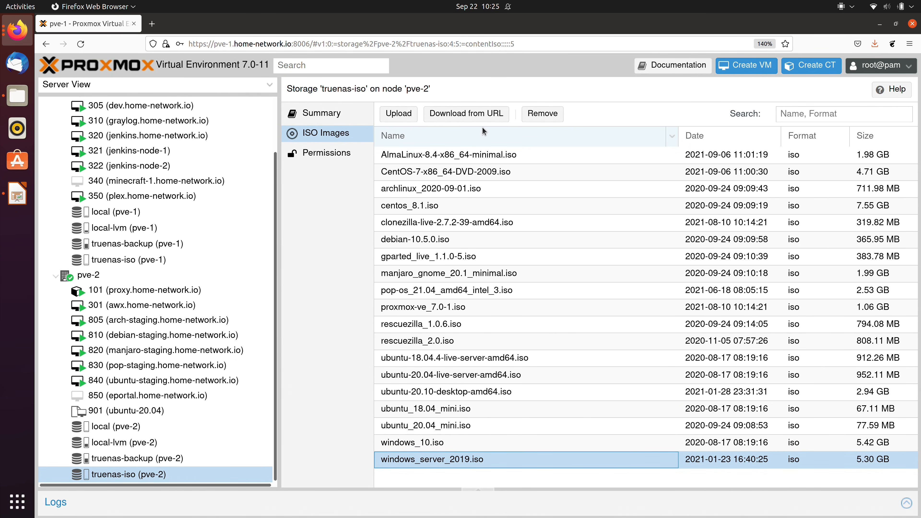
- Download virtio-win.iso from its URL into truenas-iso storage and select it in the ISO list
click(484, 115)
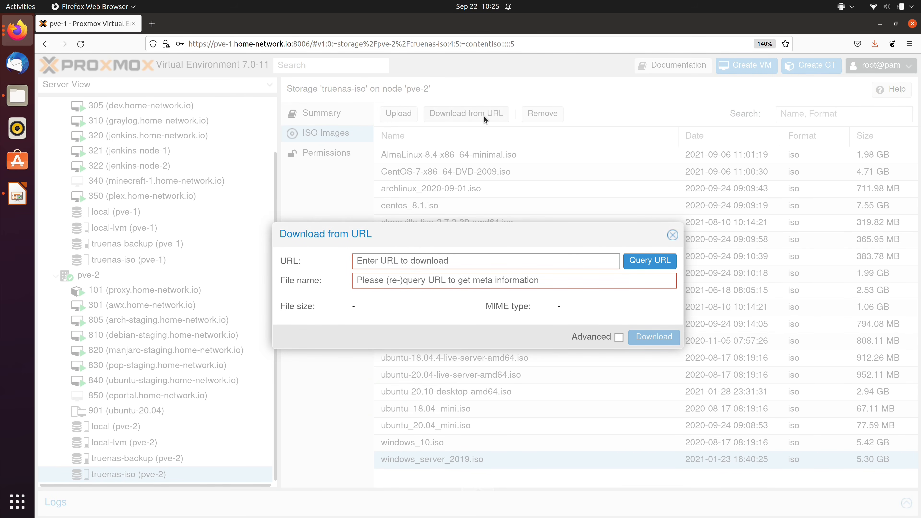
right_click(574, 263)
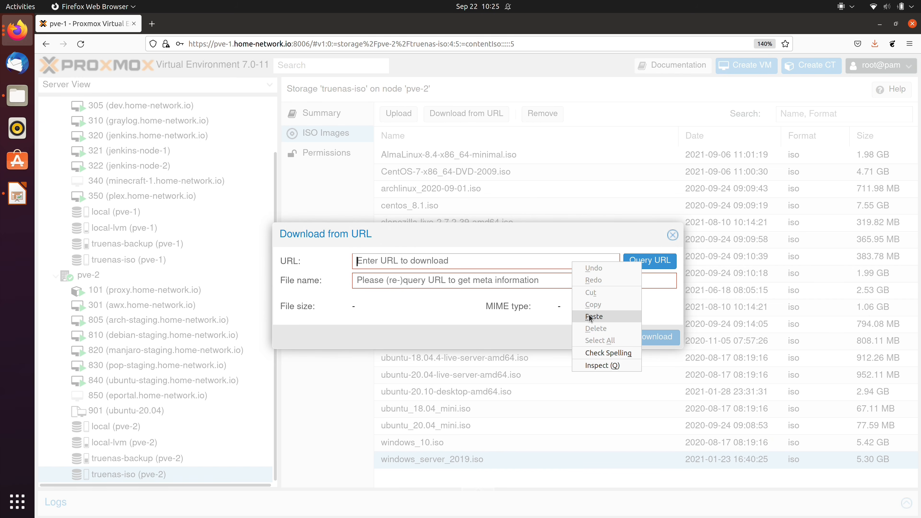
click(593, 316)
click(650, 261)
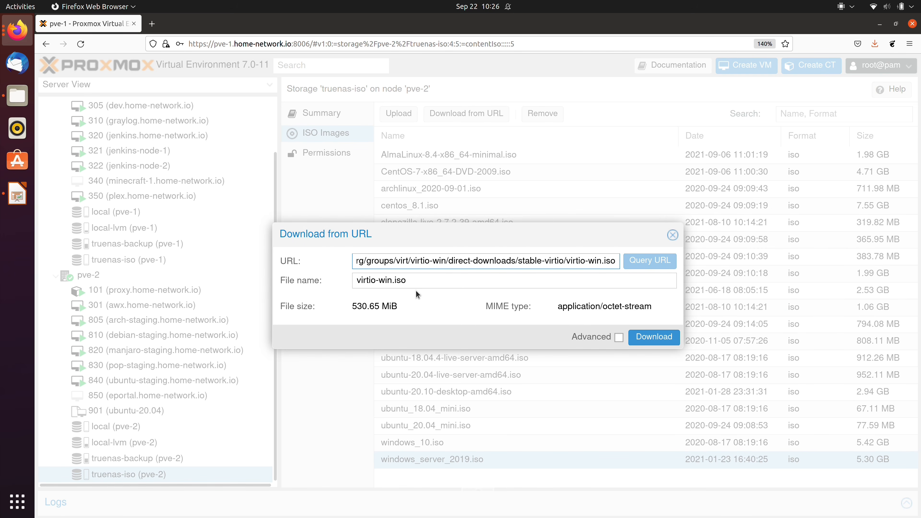
click(655, 337)
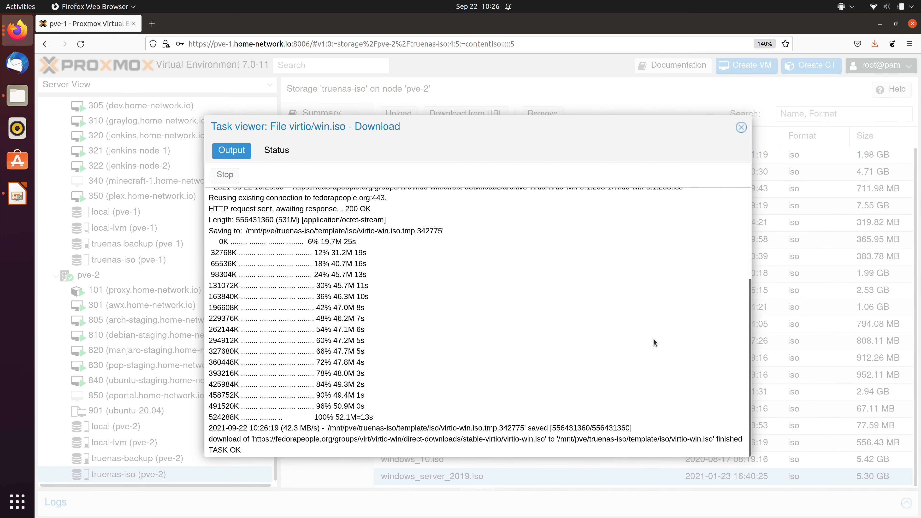
drag(210, 450, 240, 452)
click(740, 128)
click(453, 447)
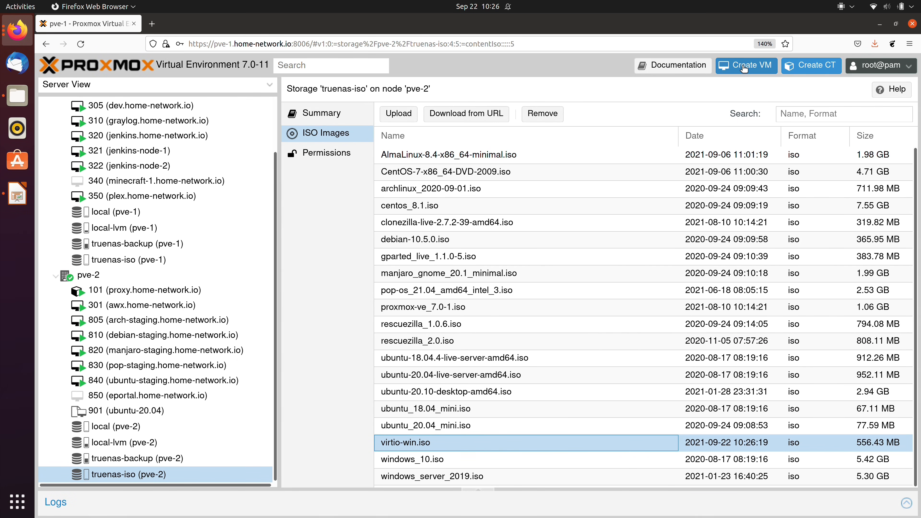
- Start a new VM with VM ID 995 and name 'windows'
click(744, 69)
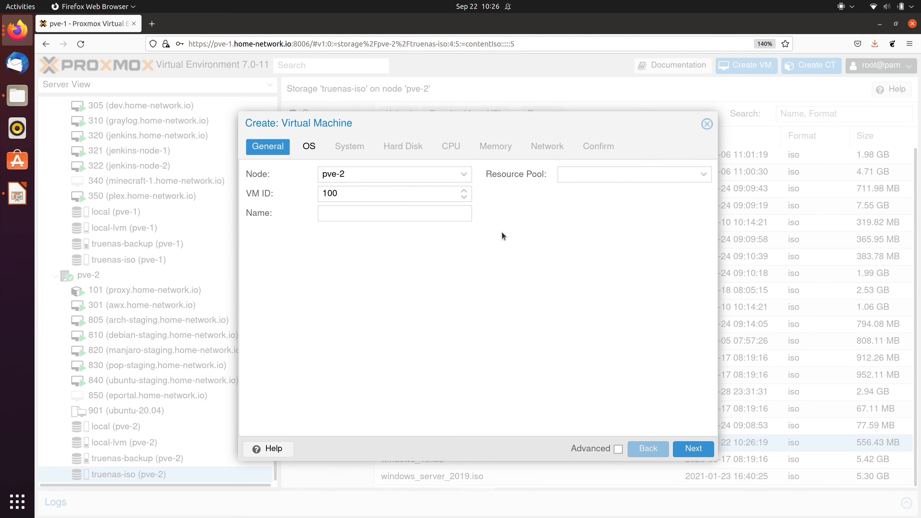
click(351, 191)
double_click(351, 190)
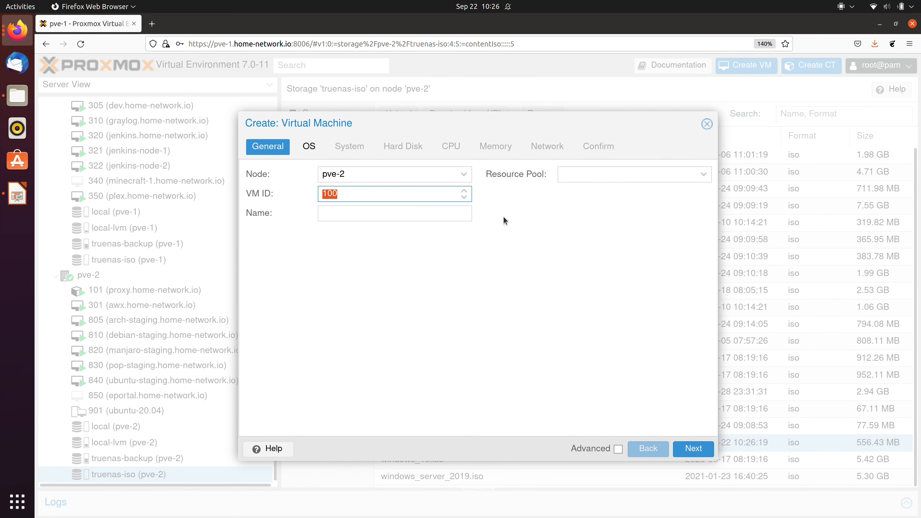
text(995)
key(Tab)
text(windows)
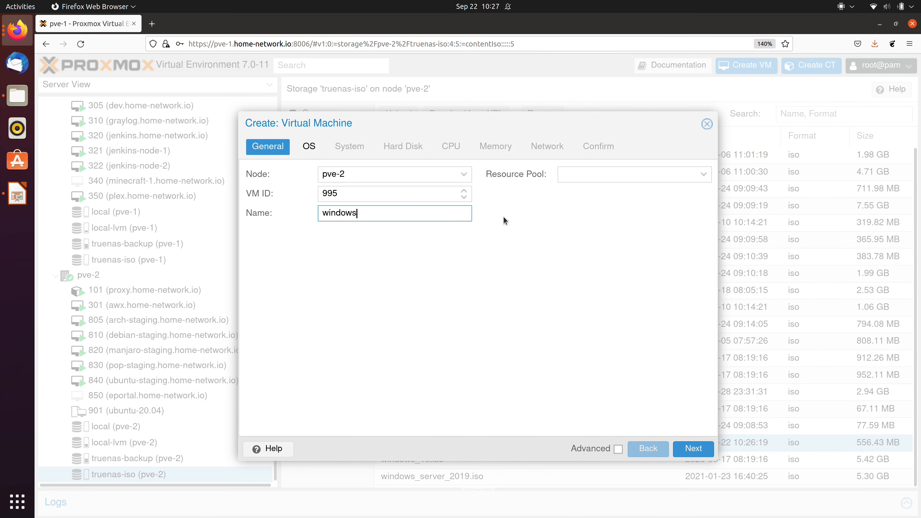
click(701, 449)
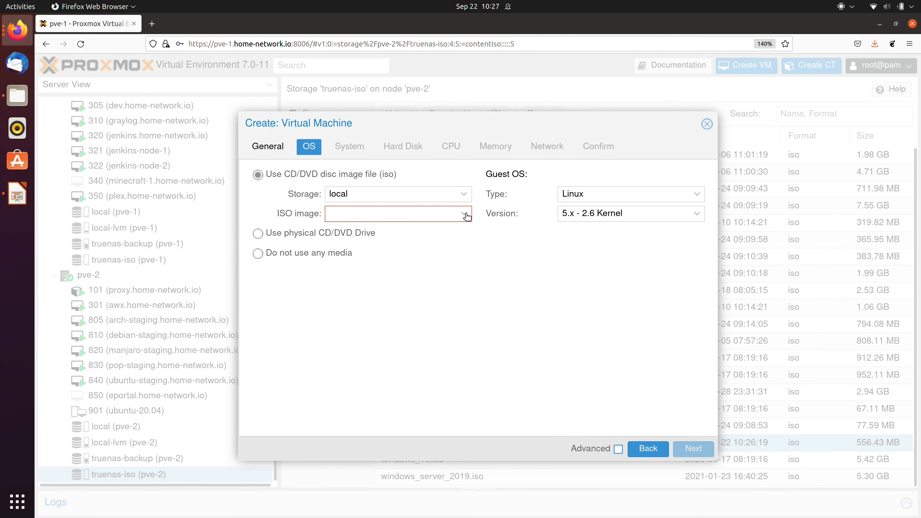
- Boot from windows_server_2019.iso on truenas-iso with guest OS type Microsoft Windows
click(465, 195)
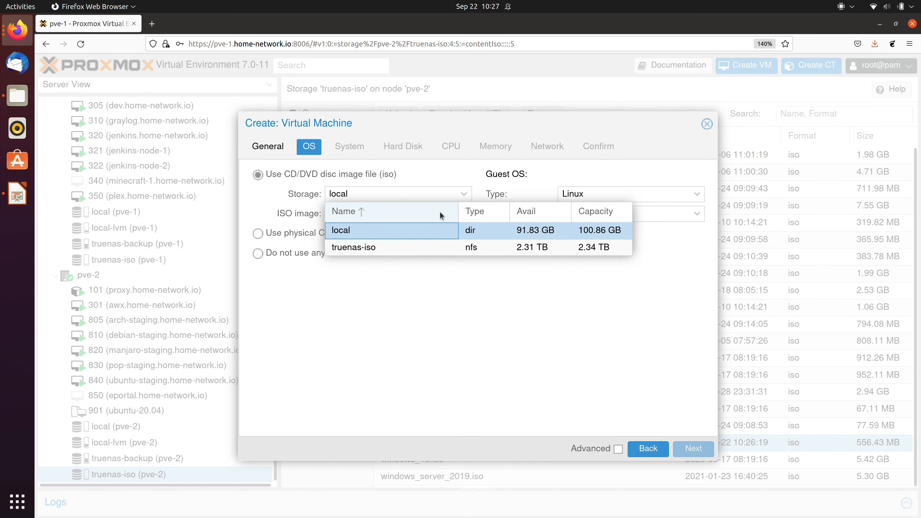
click(405, 248)
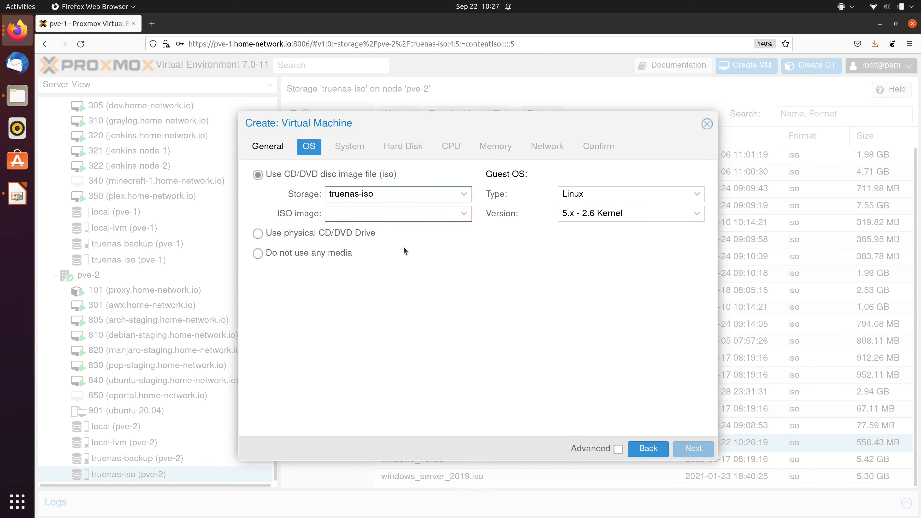
click(466, 215)
scroll(464, 337, down, 3)
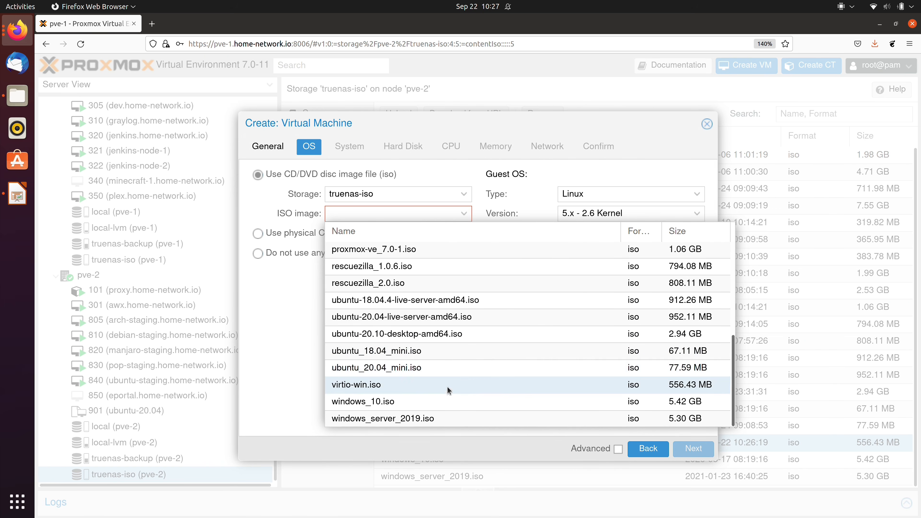
click(442, 419)
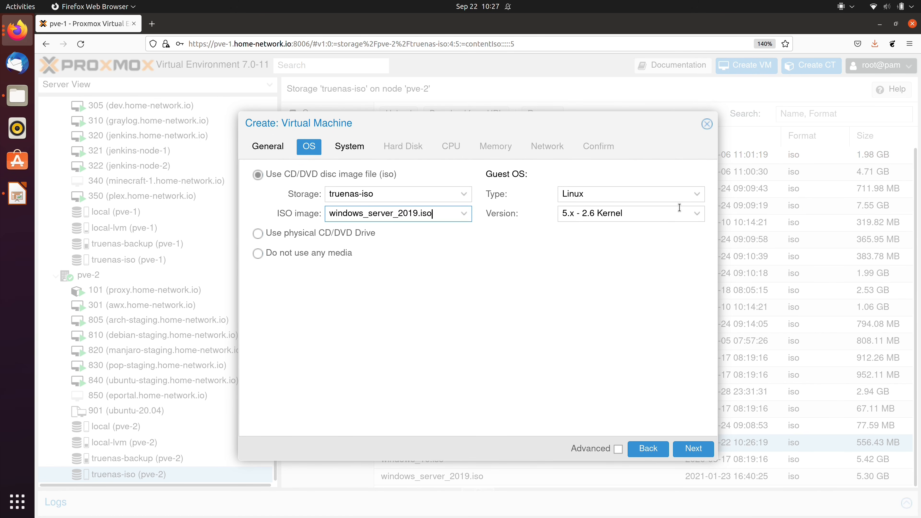
click(697, 194)
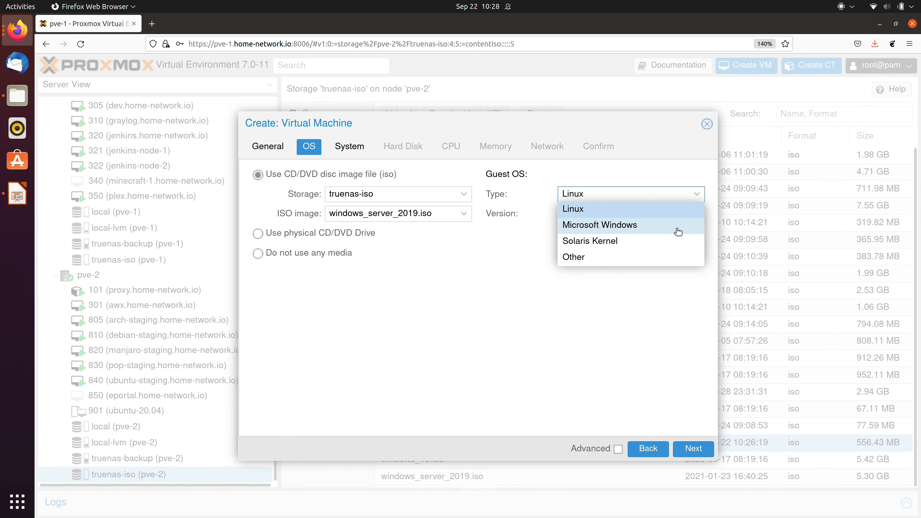
click(678, 232)
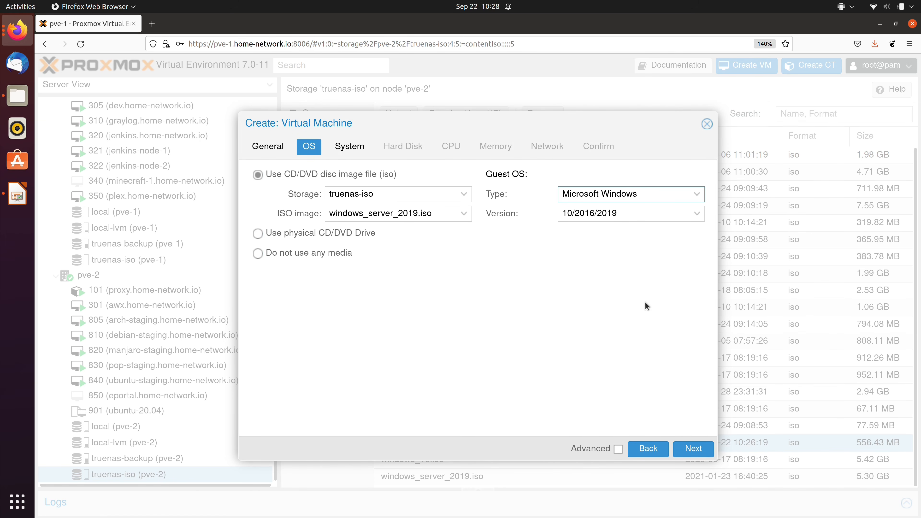
click(694, 449)
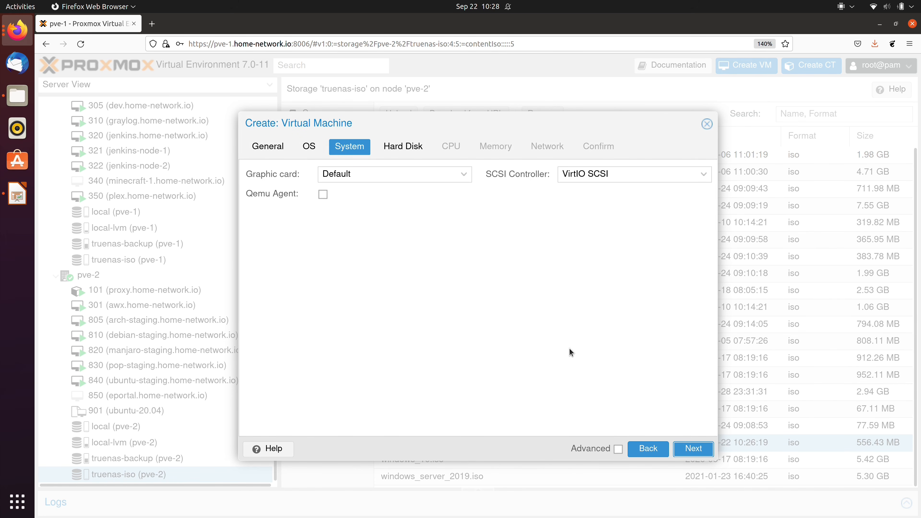
- Enable Qemu Agent, then set a 64 GiB SCSI disk with Discard and Write back cache
click(324, 195)
click(694, 449)
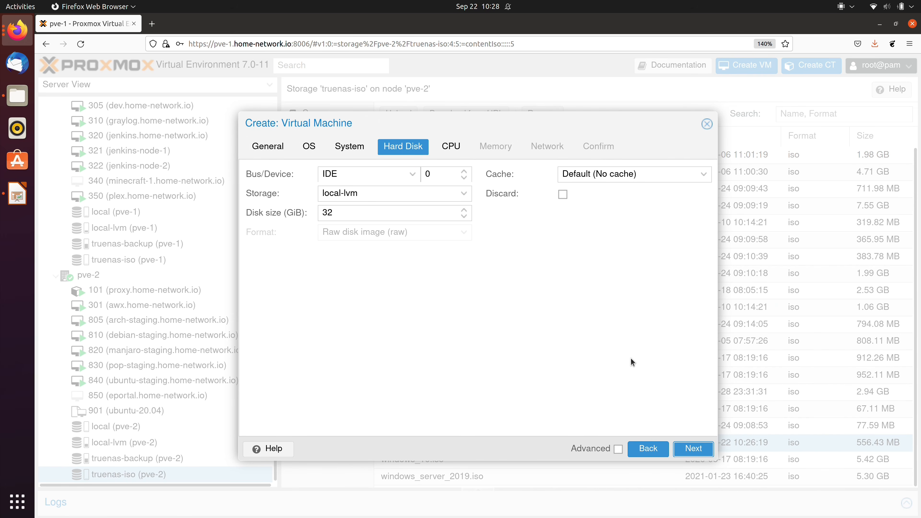
click(412, 174)
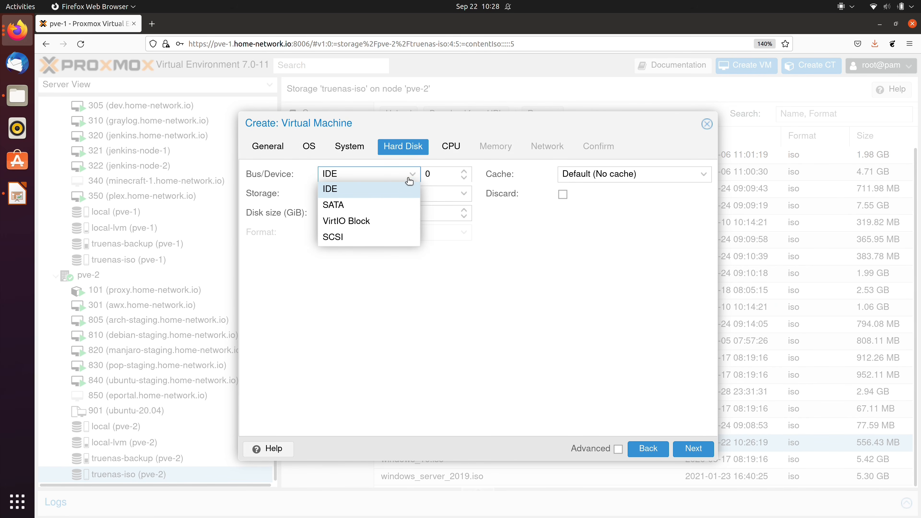
click(369, 238)
drag(368, 236, 314, 225)
text(64)
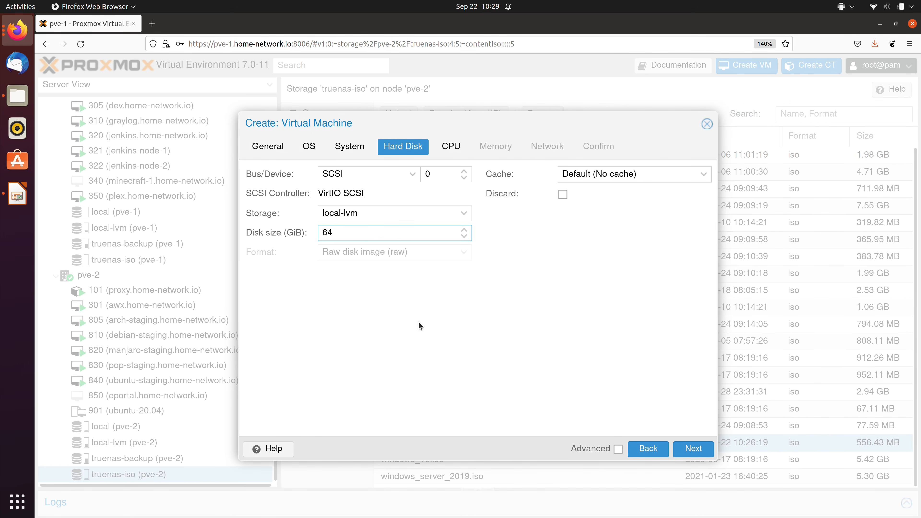
click(563, 196)
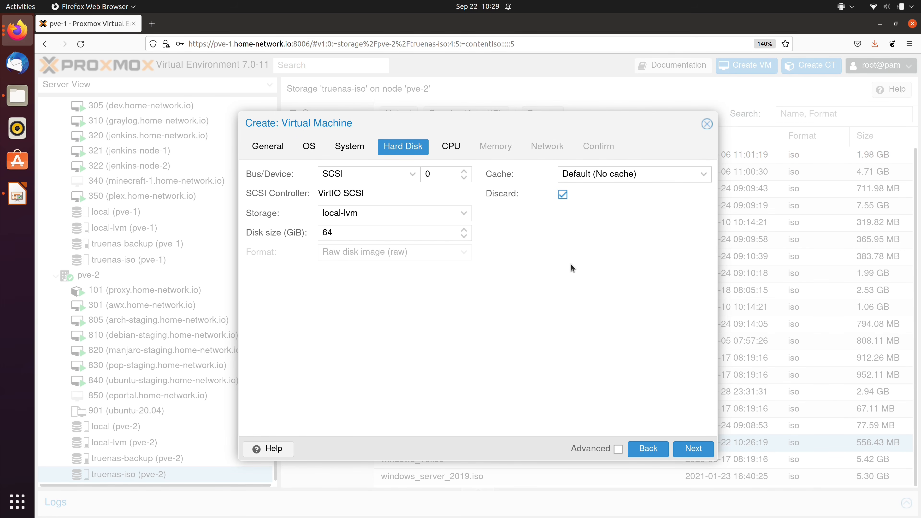
click(665, 175)
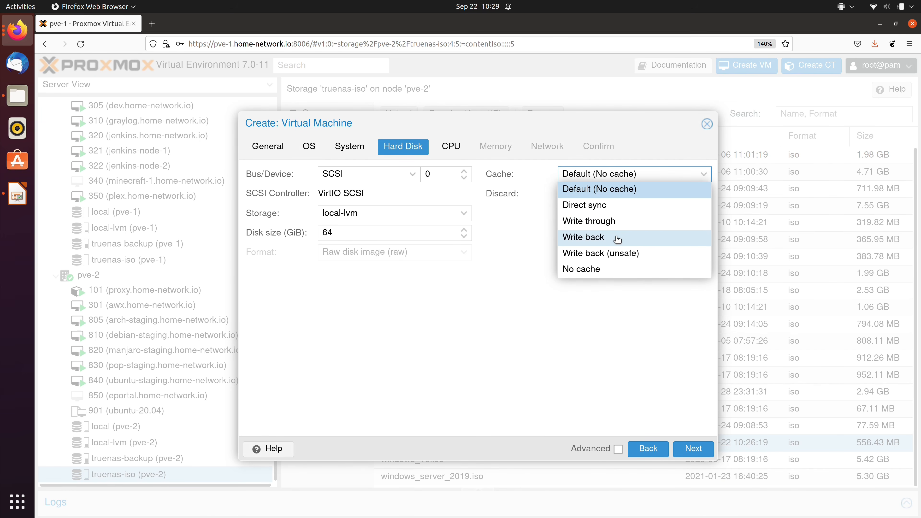
click(618, 238)
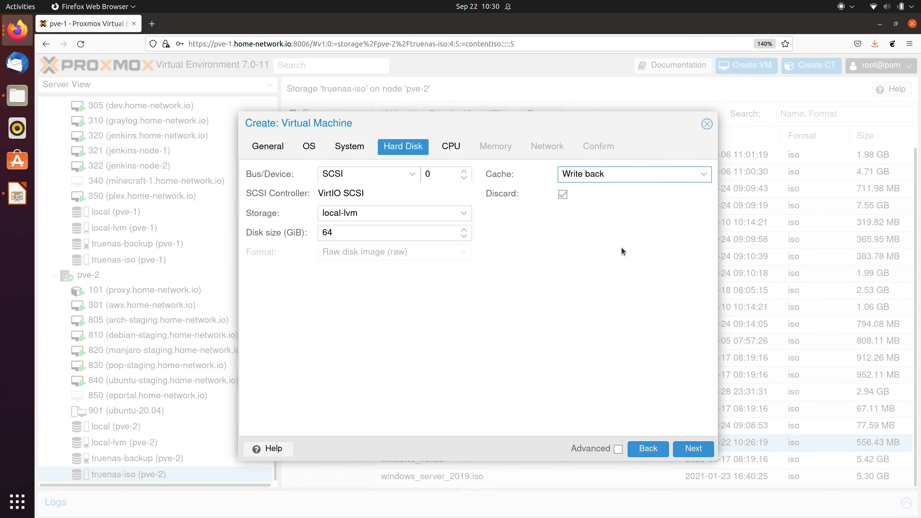
click(692, 454)
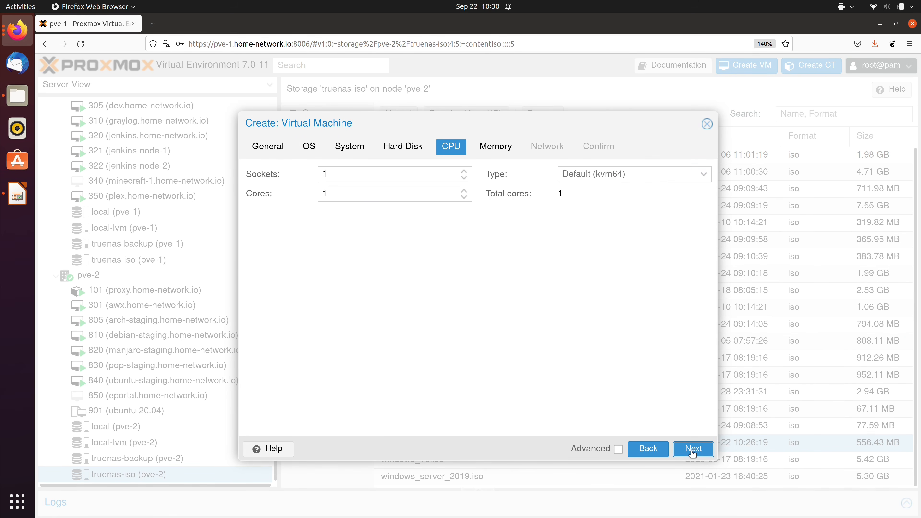
- Raise the VM's CPU cores to 4
click(464, 190)
click(464, 190)
click(464, 190)
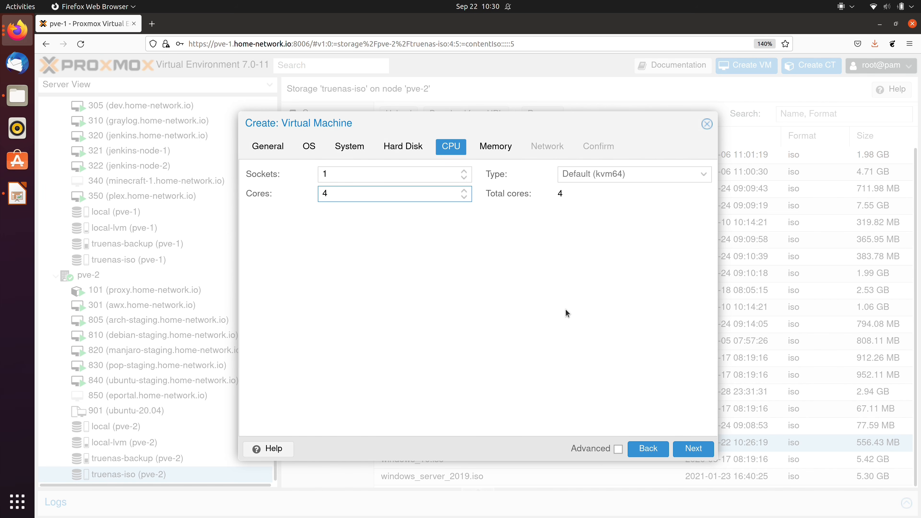
click(692, 449)
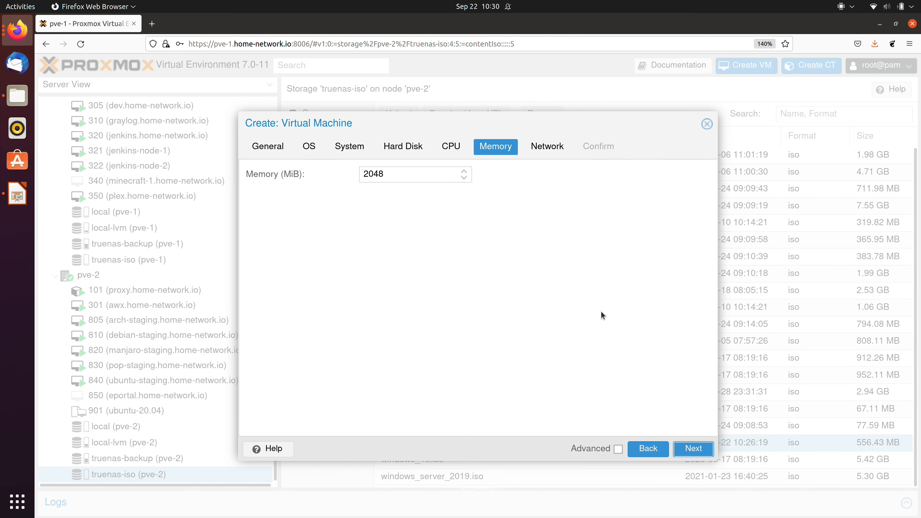
- Set the VM's memory to 4096 MiB
double_click(406, 175)
text(4096)
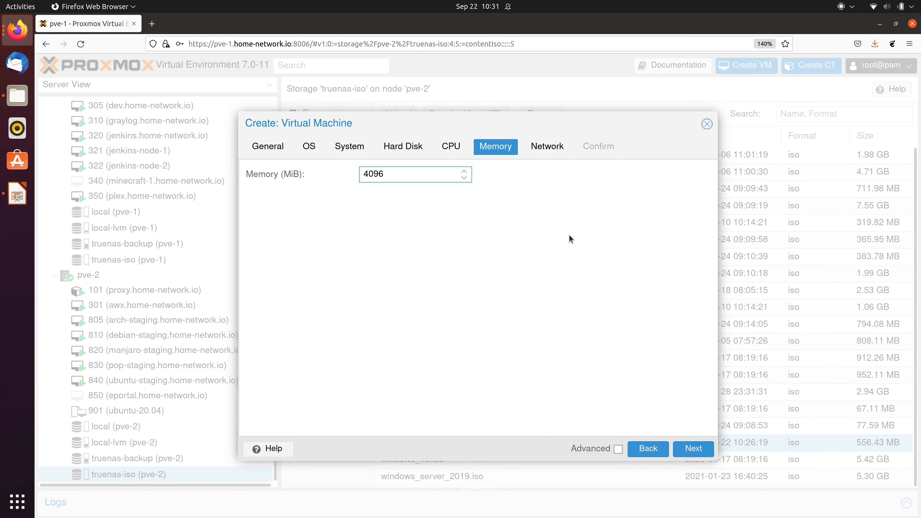
click(694, 448)
- Connect the network device to bridge vmbr1 and review the Confirm summary
click(467, 196)
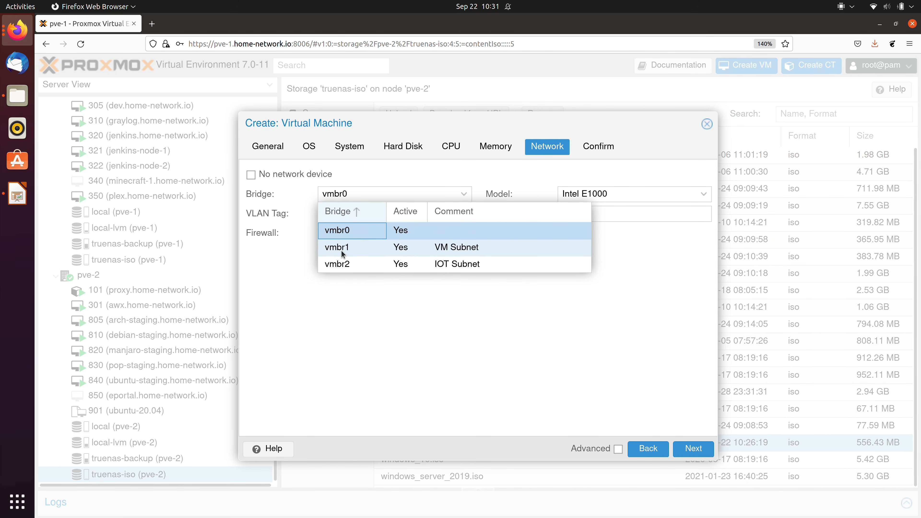
click(494, 254)
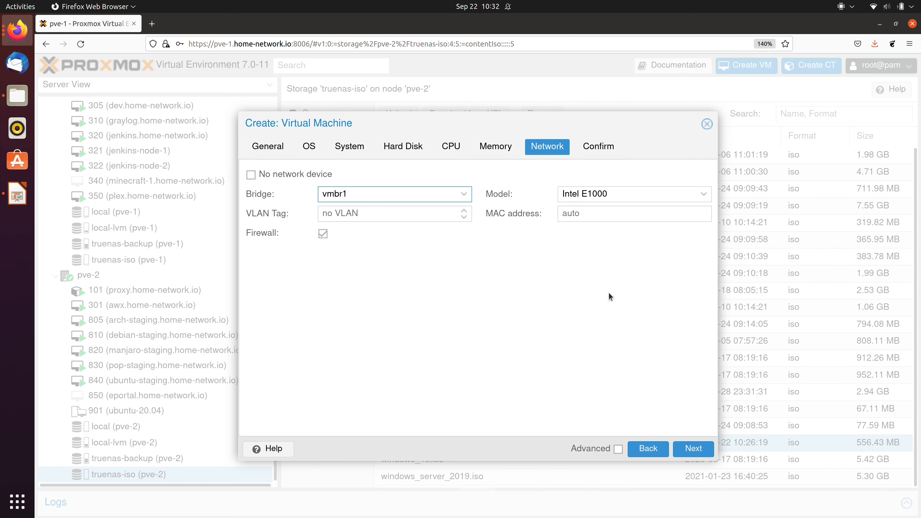
click(691, 451)
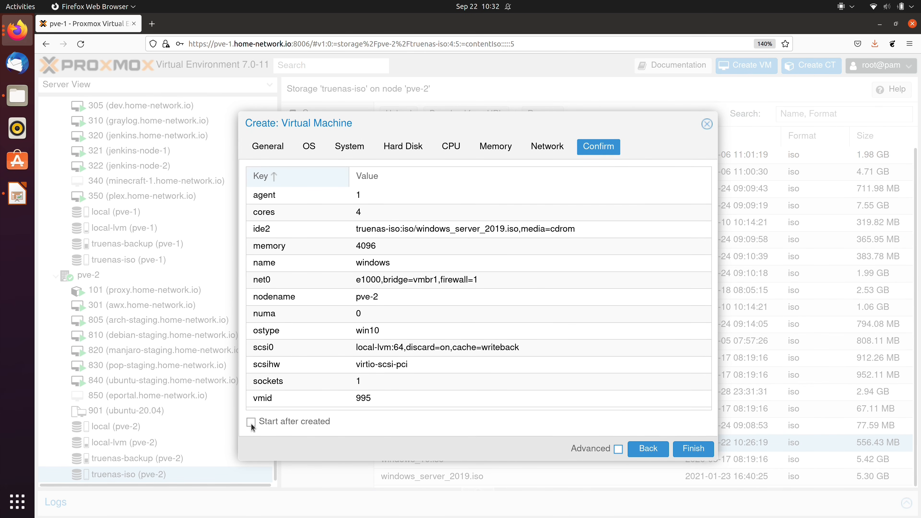
- Finish the wizard to create VM 995 (windows) and open its summary
click(693, 450)
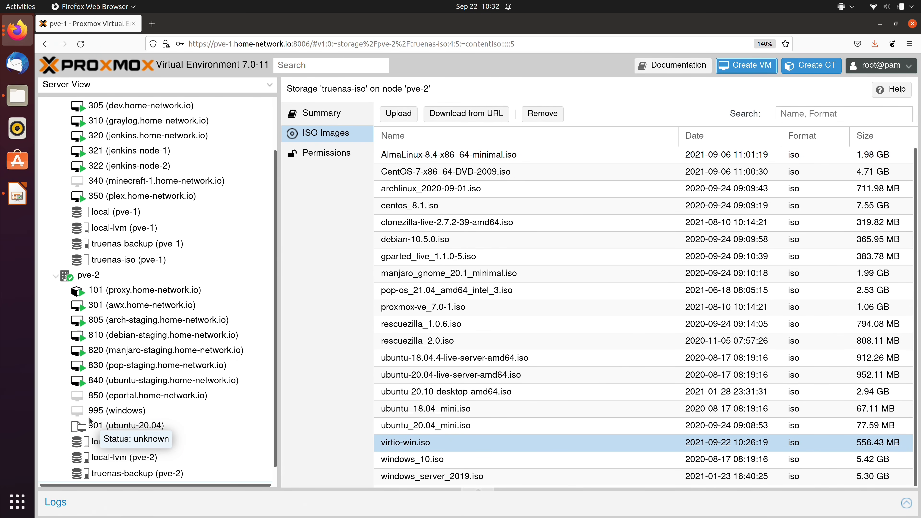
click(152, 414)
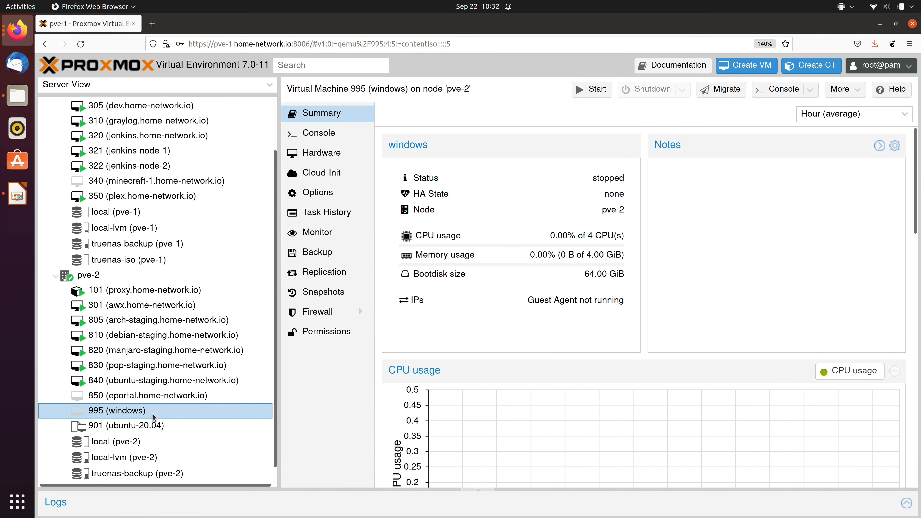
- Add a CD/DVD drive to VM 995 holding virtio-win.iso from truenas-iso
click(342, 155)
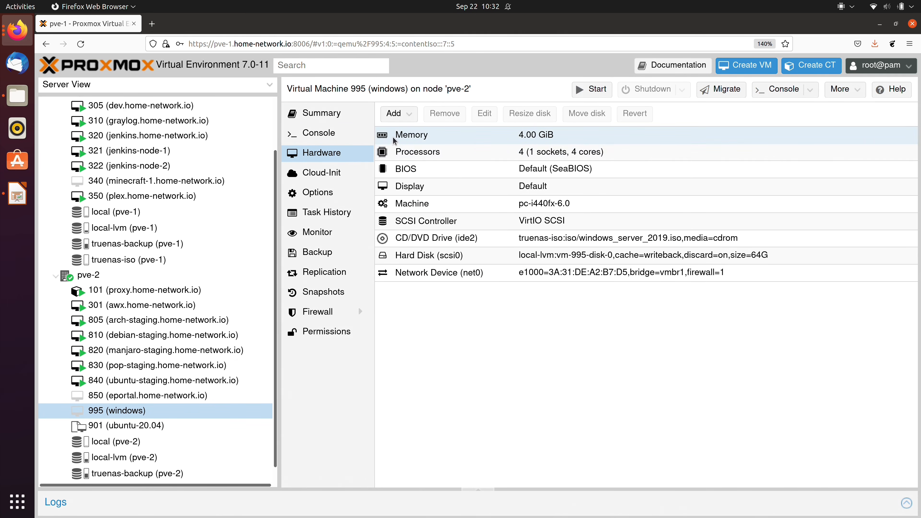
click(399, 114)
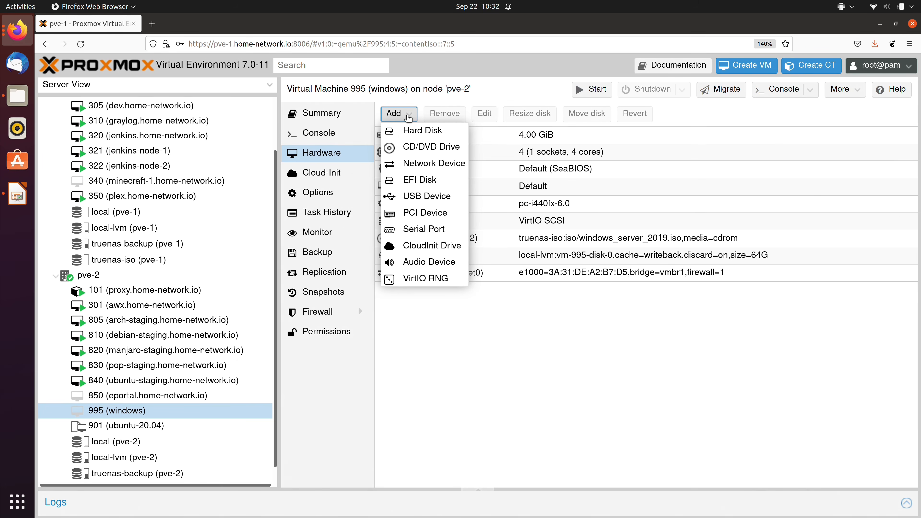
click(436, 149)
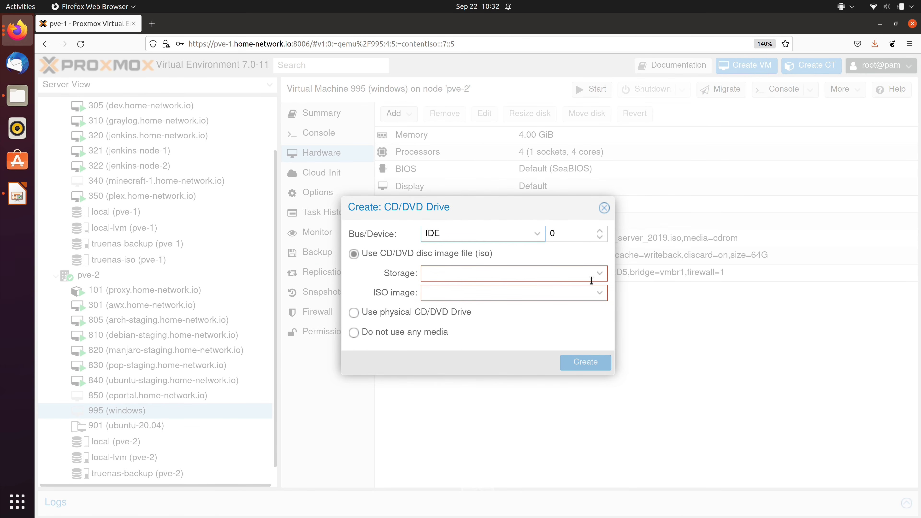
click(601, 278)
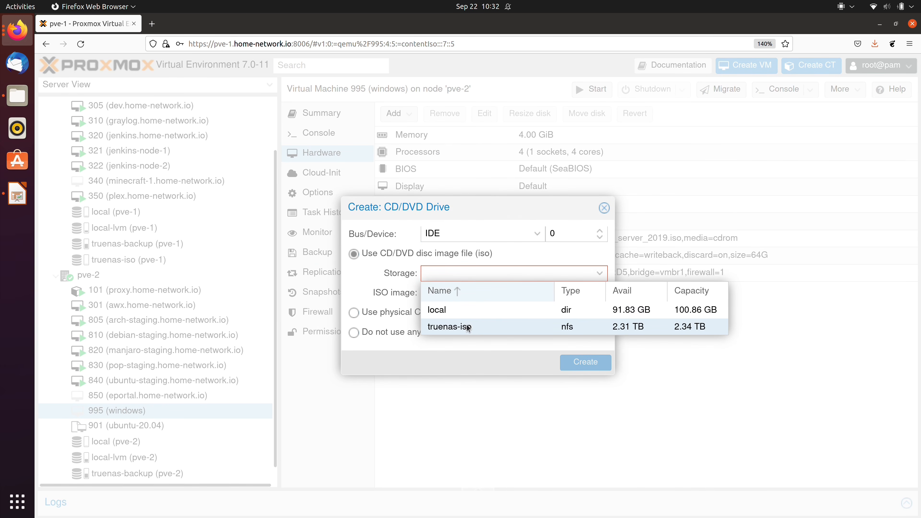
click(488, 329)
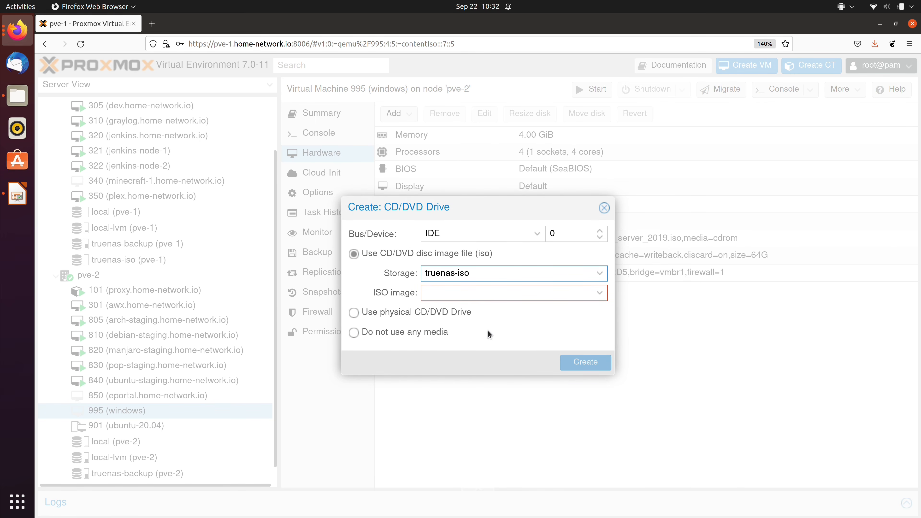
click(600, 292)
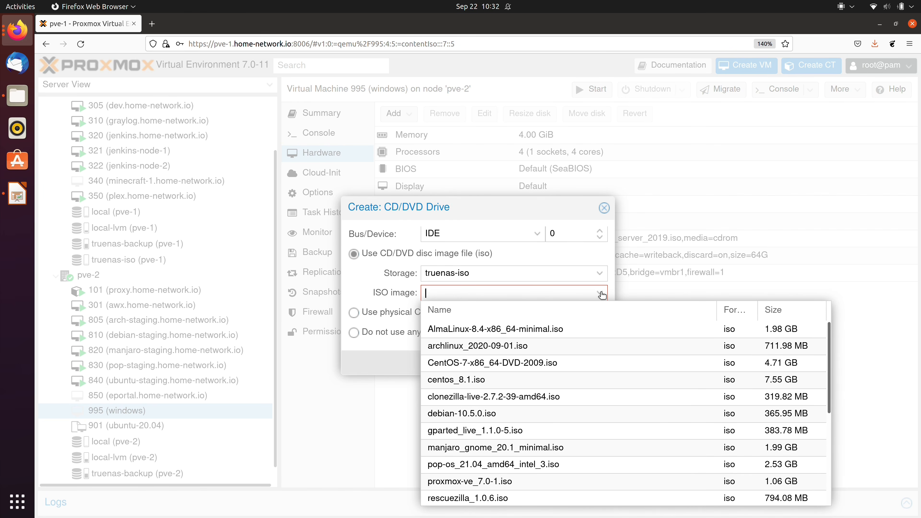
scroll(569, 379, down, 5)
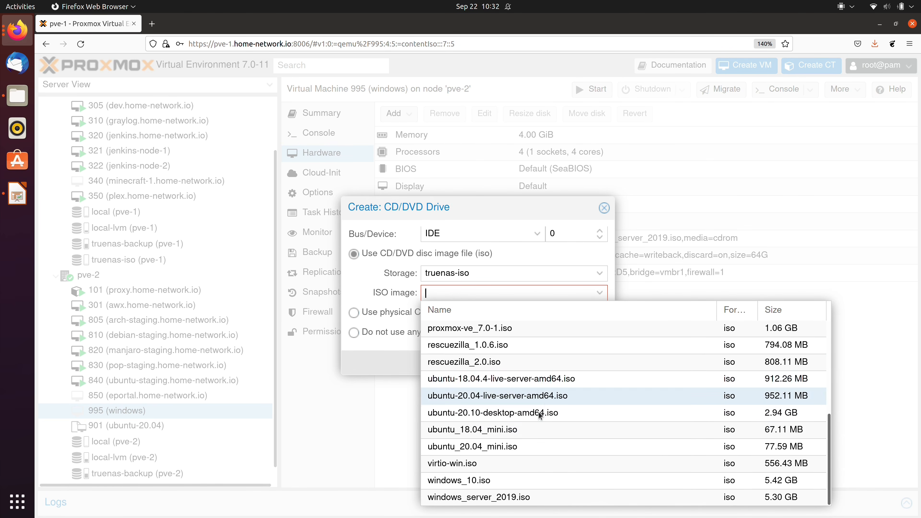
click(465, 466)
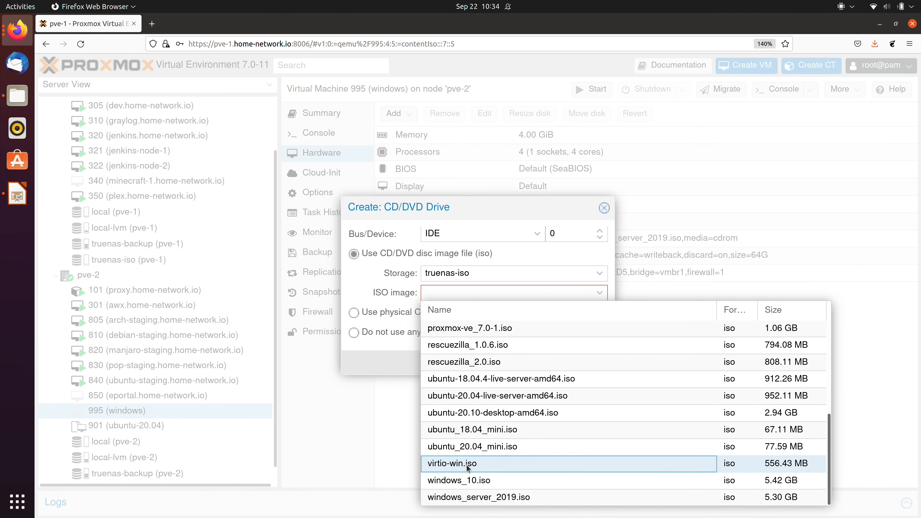
click(563, 369)
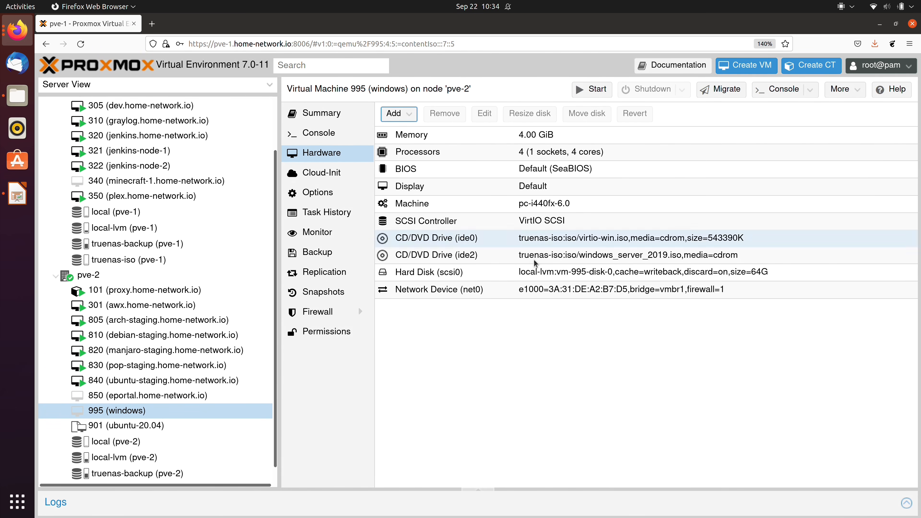
- Start VM 995 and watch it boot in the console
right_click(212, 411)
click(230, 388)
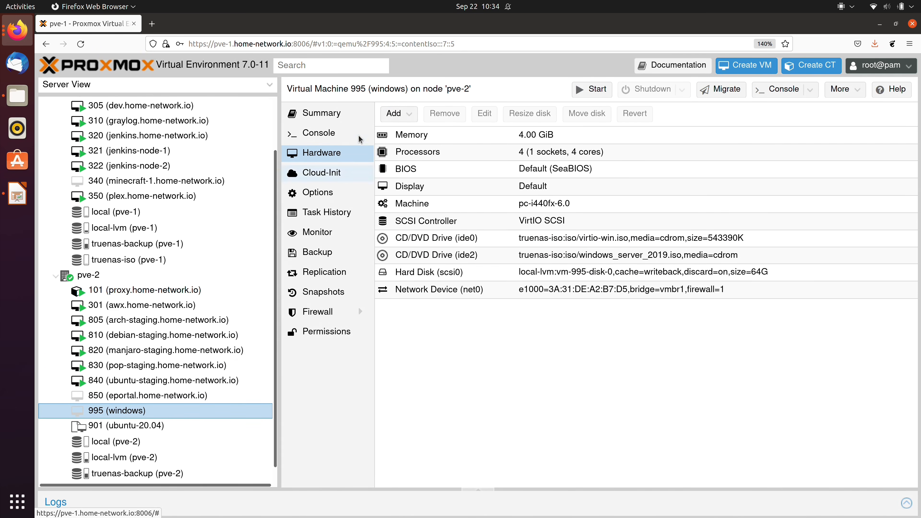
click(318, 133)
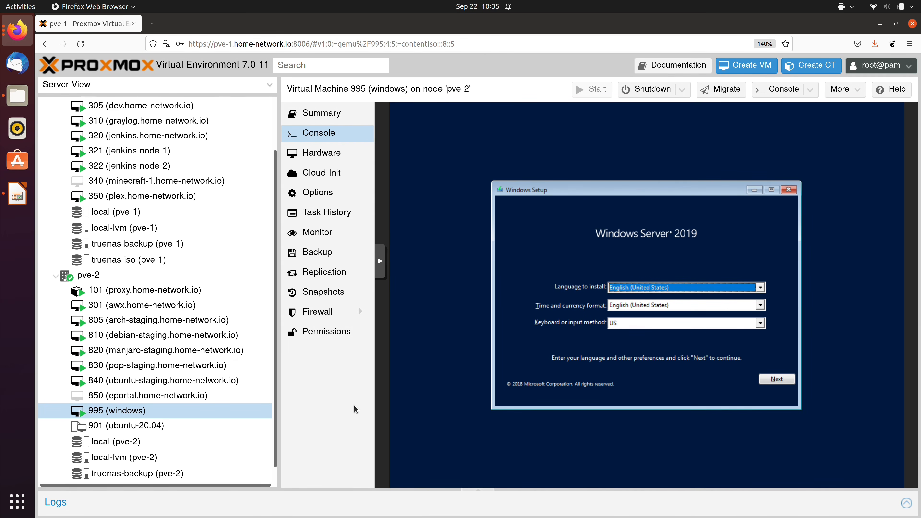
- Choose Standard Evaluation (Desktop Experience), accept the license, and pick a Custom install
click(778, 380)
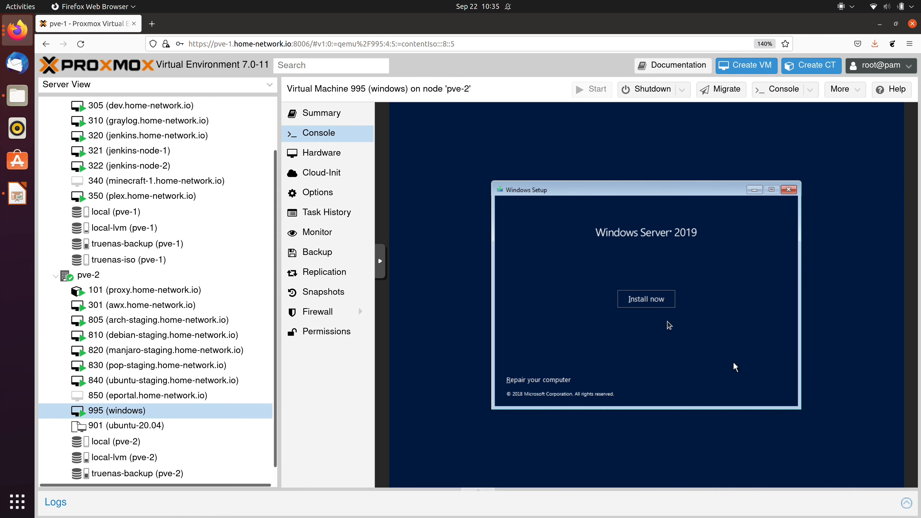
click(652, 307)
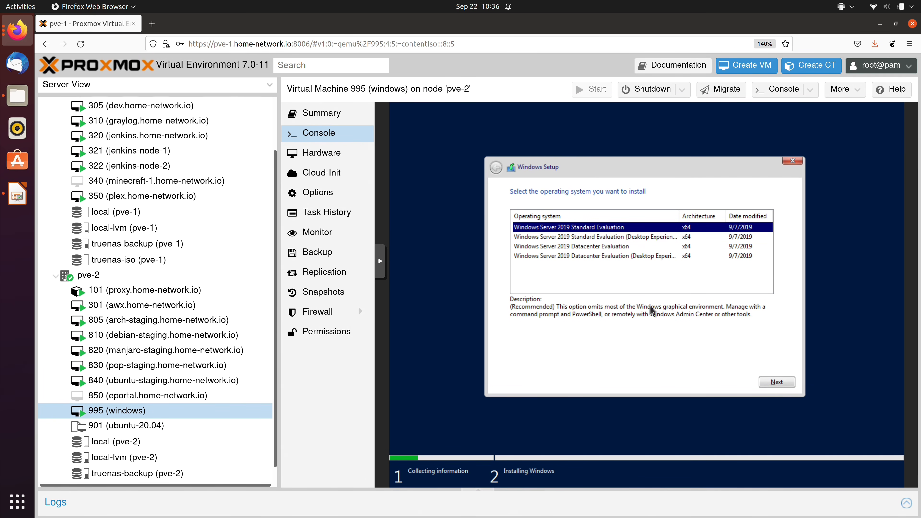
click(647, 237)
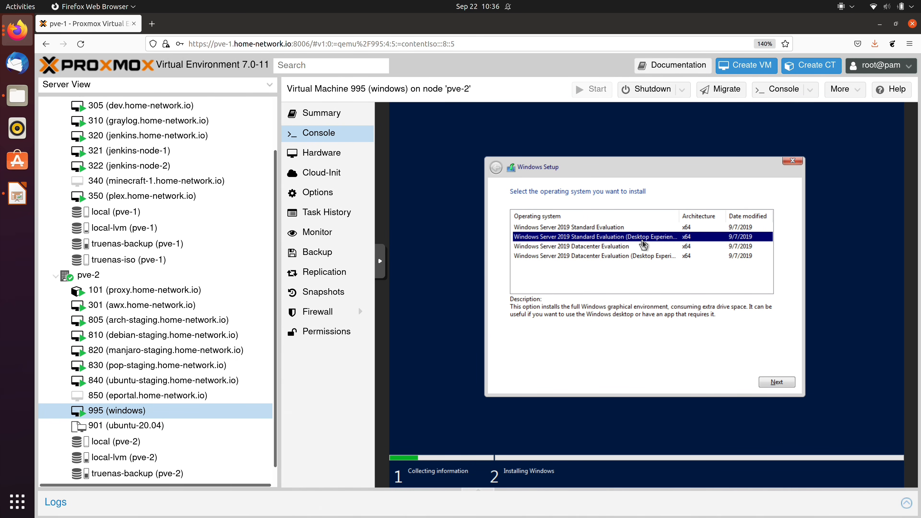
click(773, 382)
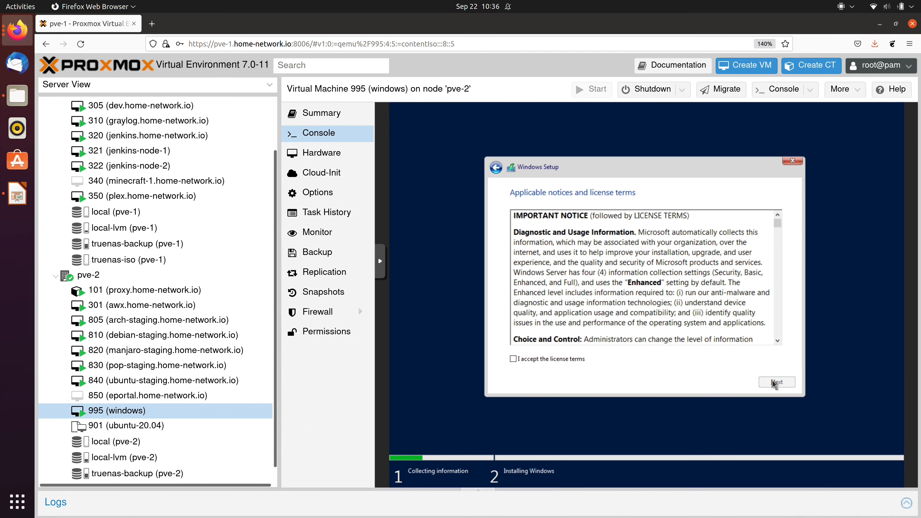
click(554, 359)
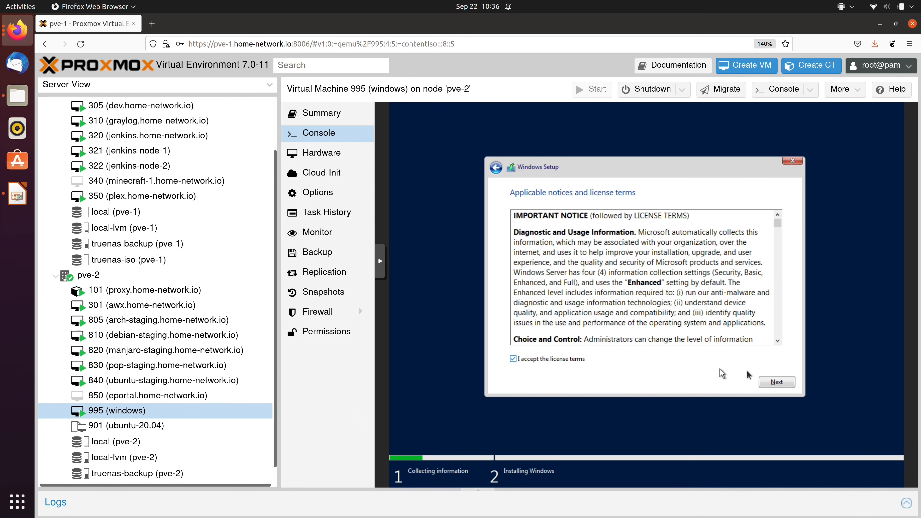
click(771, 382)
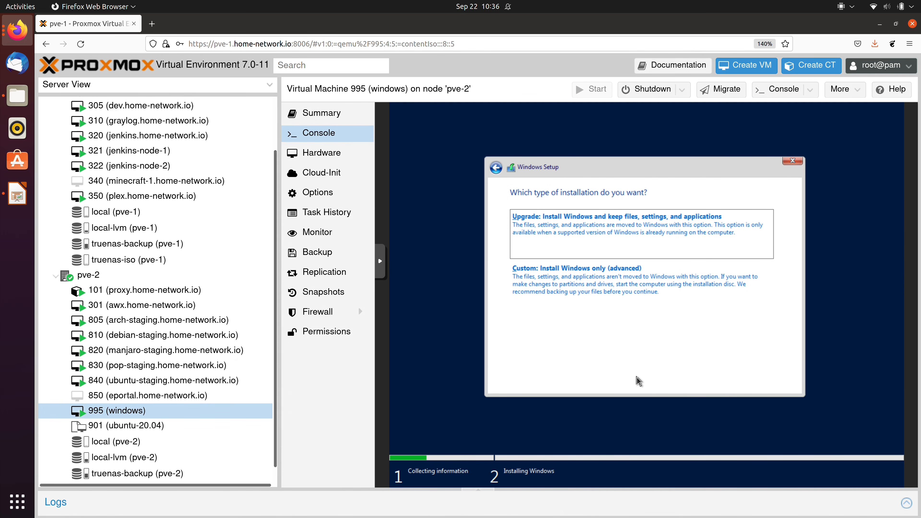
click(605, 283)
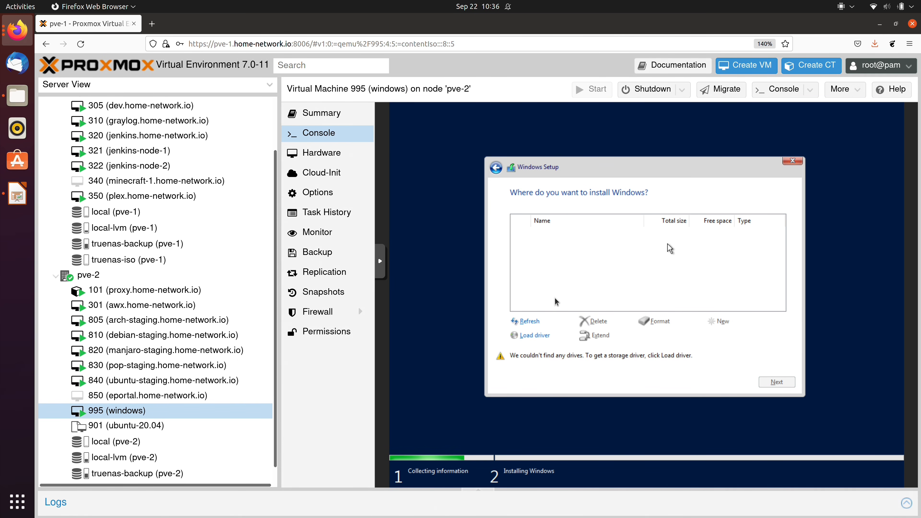
- Try loading a storage driver from the virtio-win CD drive and dismiss the no-drivers warning
click(542, 335)
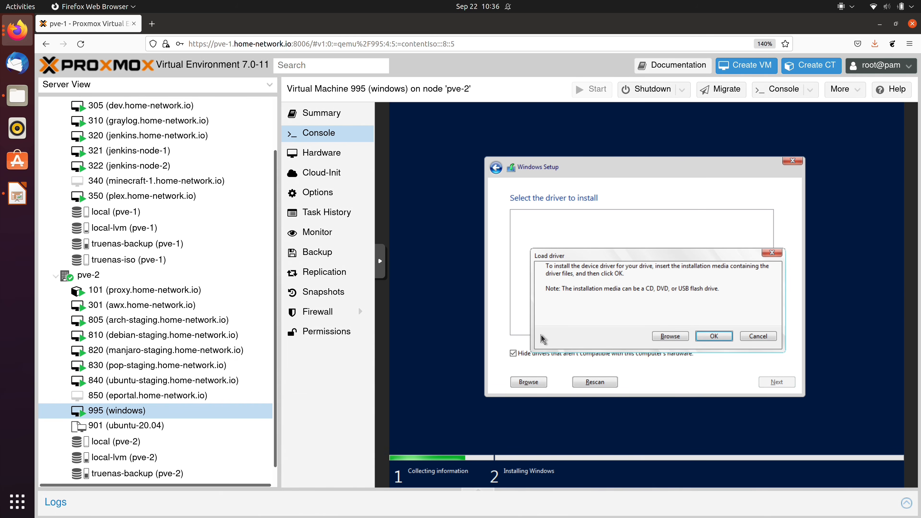
click(667, 338)
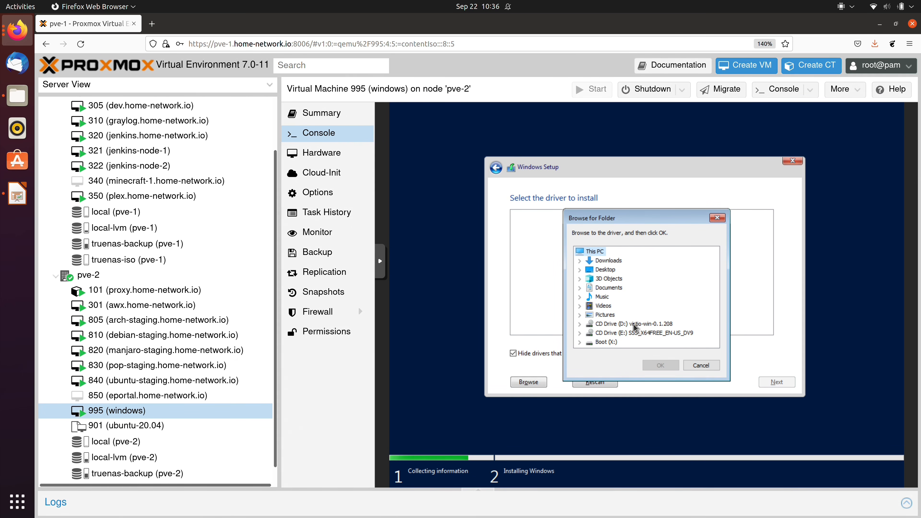
click(663, 327)
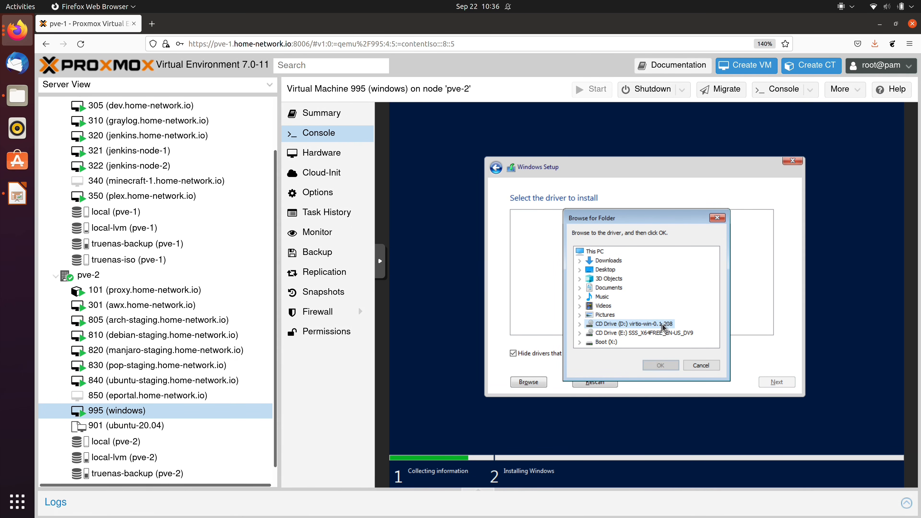
click(661, 366)
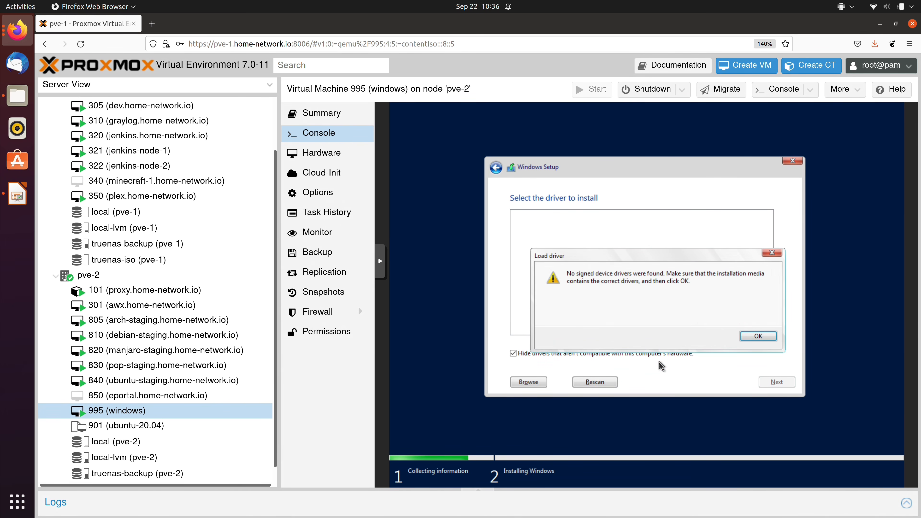
click(762, 337)
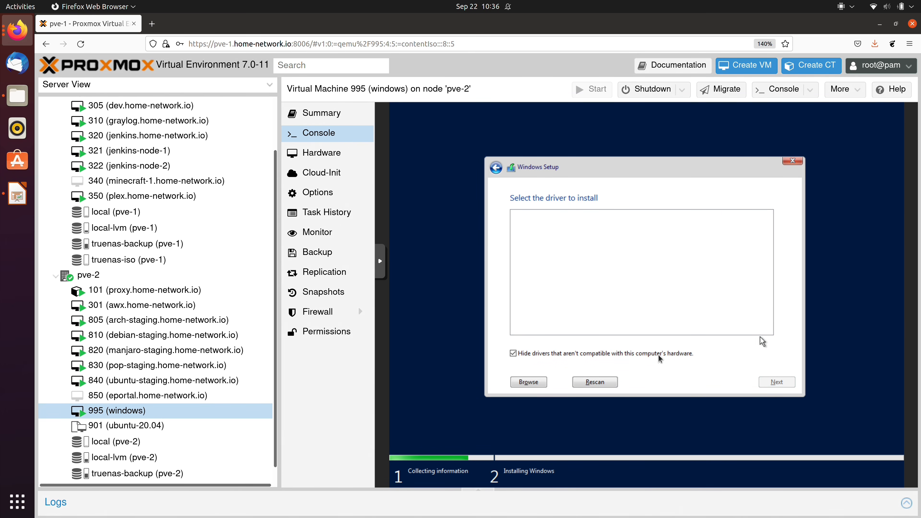
- Browse to vioscsi > 2k19 > amd64 on the disc and load the Red Hat VirtIO SCSI driver
click(529, 382)
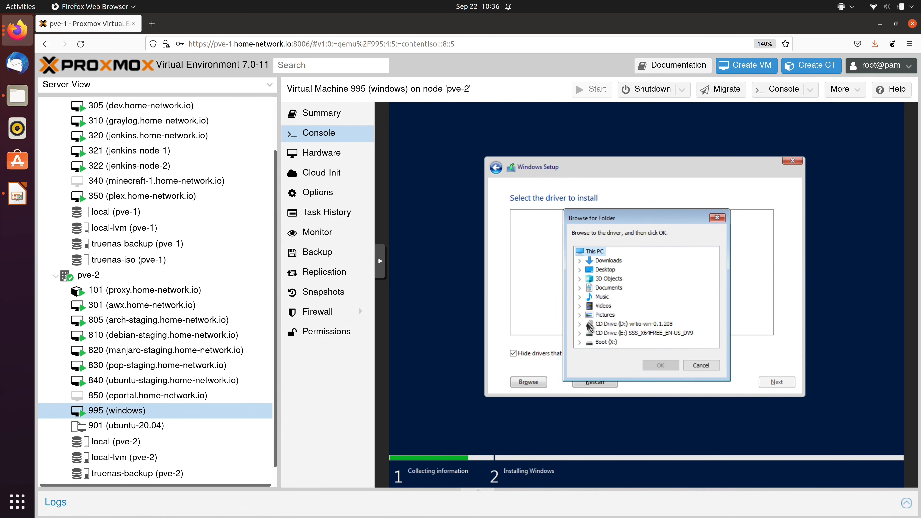
double_click(590, 327)
scroll(622, 323, down, 4)
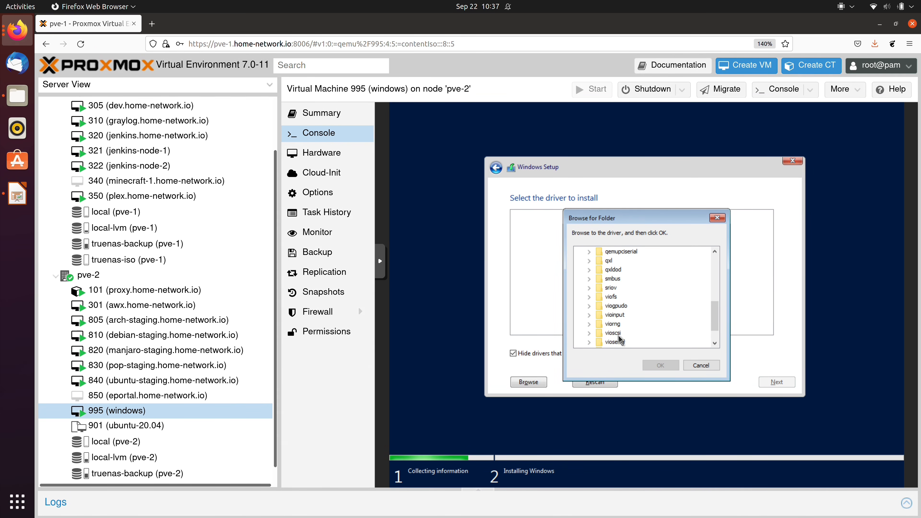
click(614, 334)
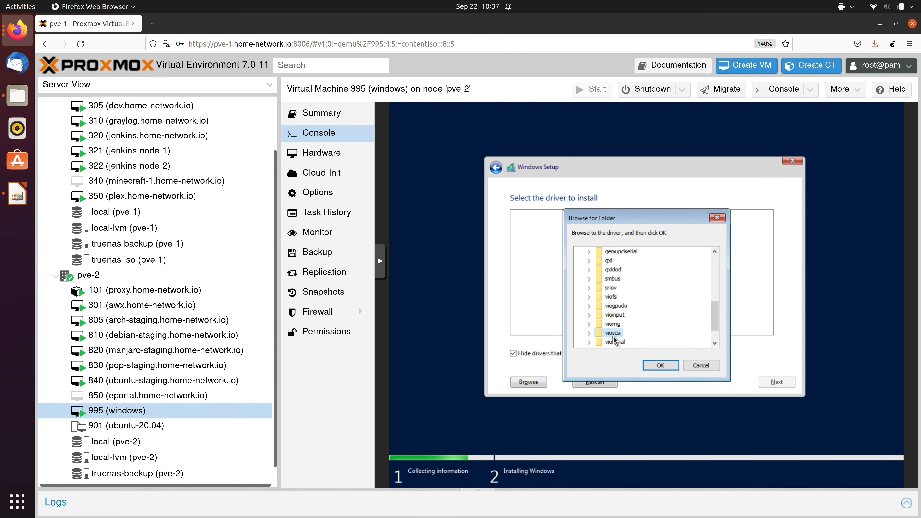
click(589, 333)
scroll(650, 324, down, 1)
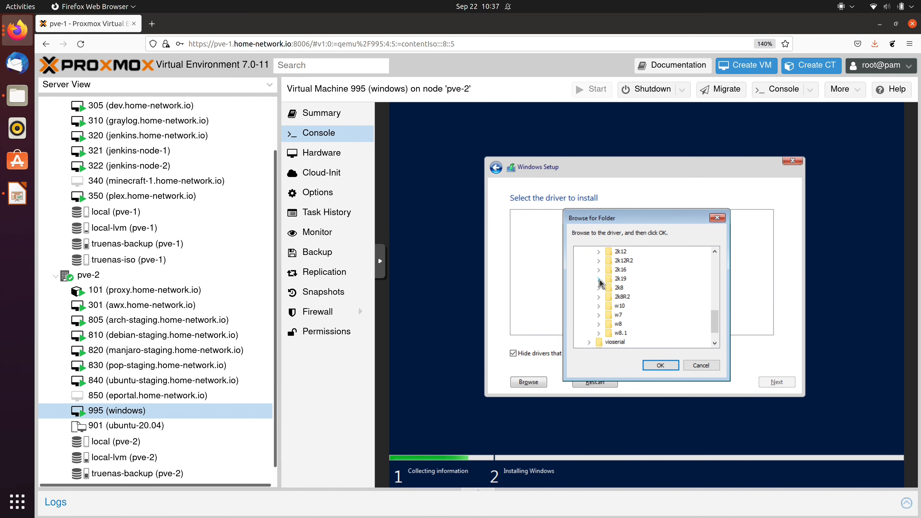
click(599, 279)
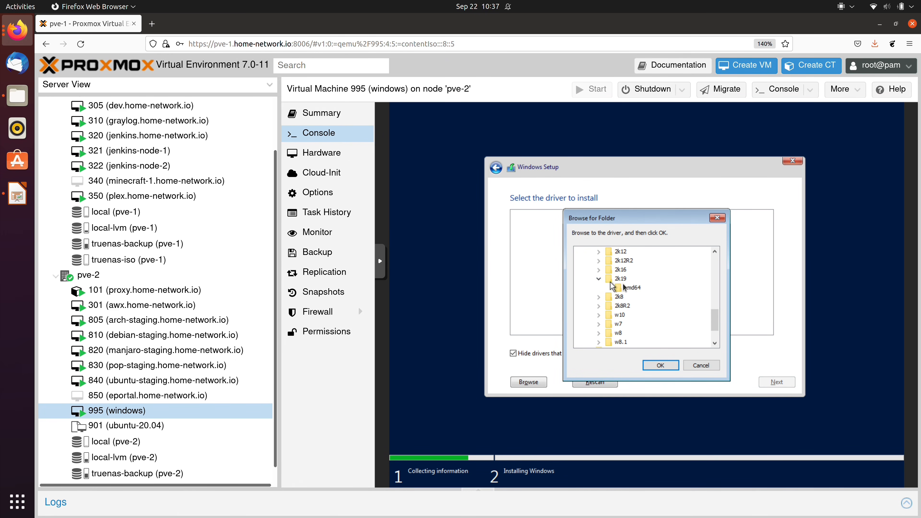
click(638, 290)
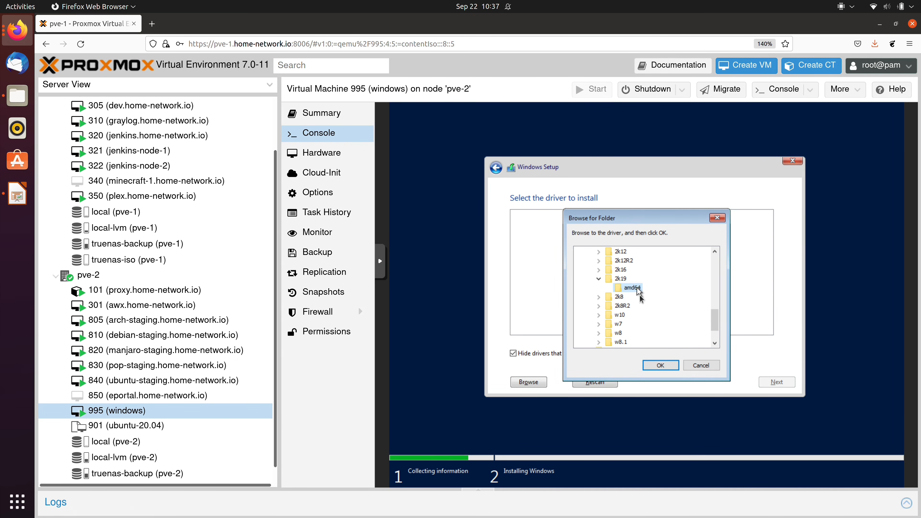
click(661, 367)
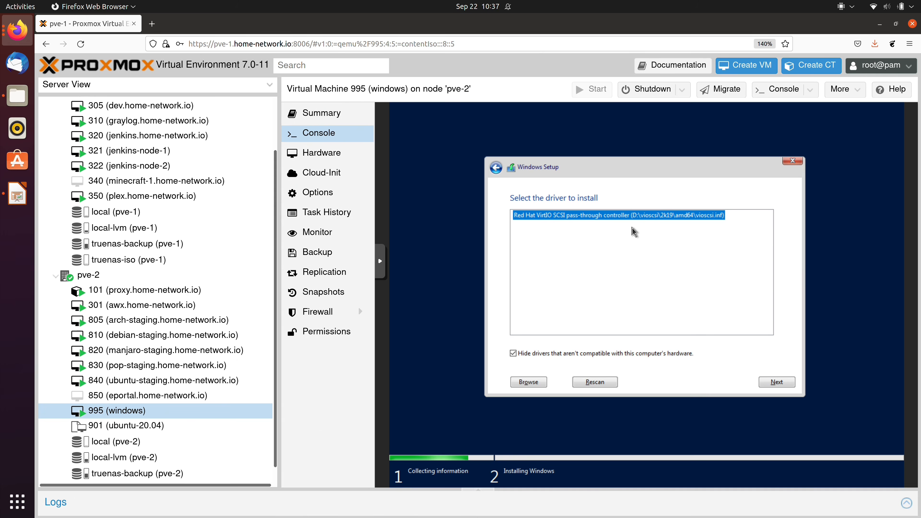
click(773, 383)
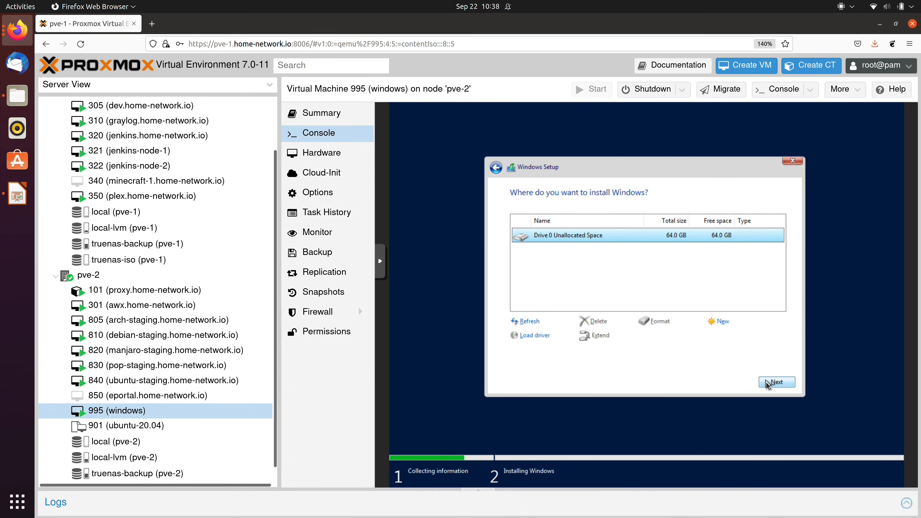
- Install Windows onto Drive 0, then enter and confirm the Administrator password
click(769, 384)
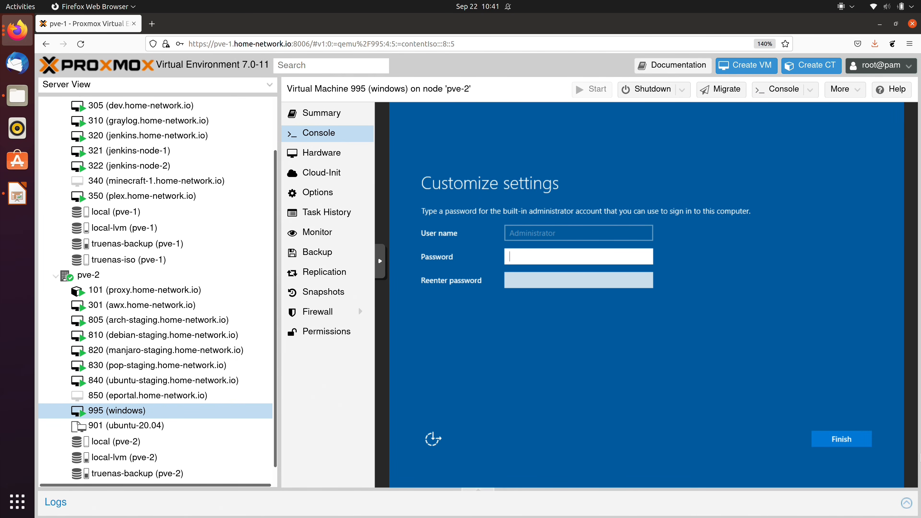
text(test••••••••)
key(Tab)
text(••••••••••••)
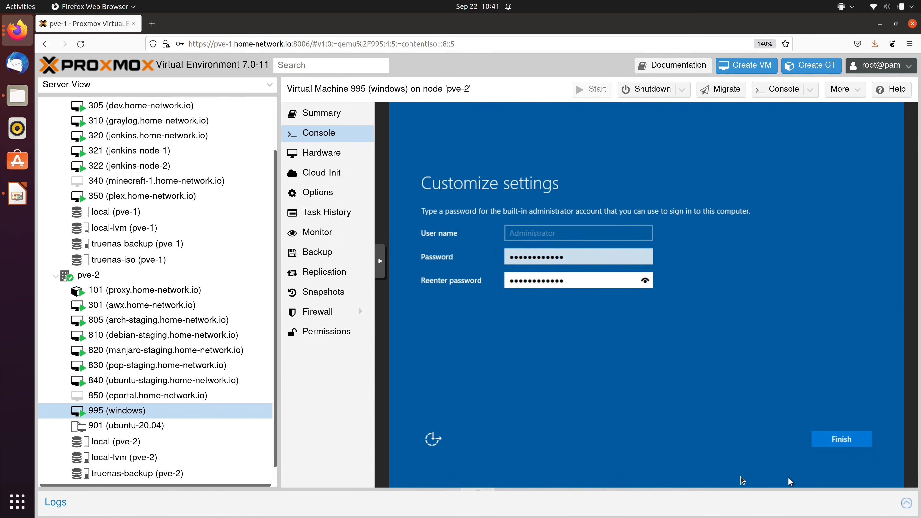
click(843, 444)
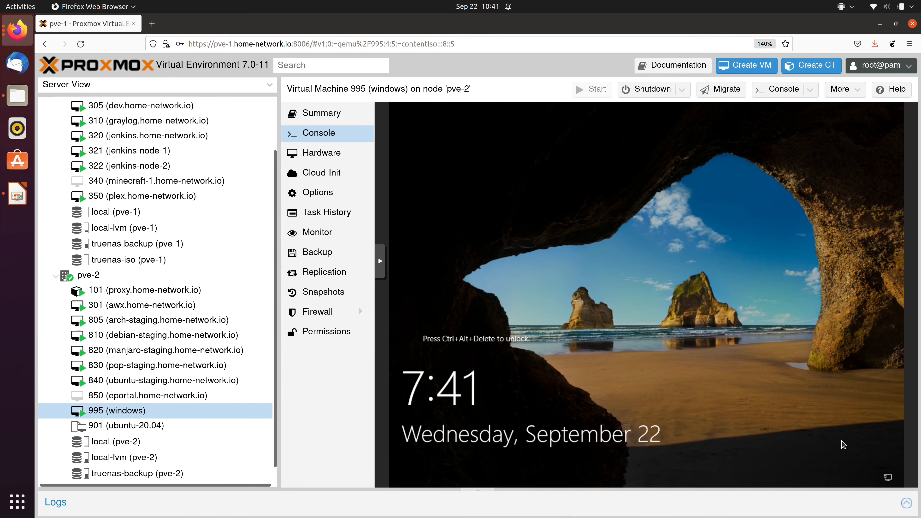
- Send Ctrl-Alt-Del via noVNC extra keys, sign in as Administrator, and dismiss the Networks and Admin Center prompts
click(381, 261)
click(387, 266)
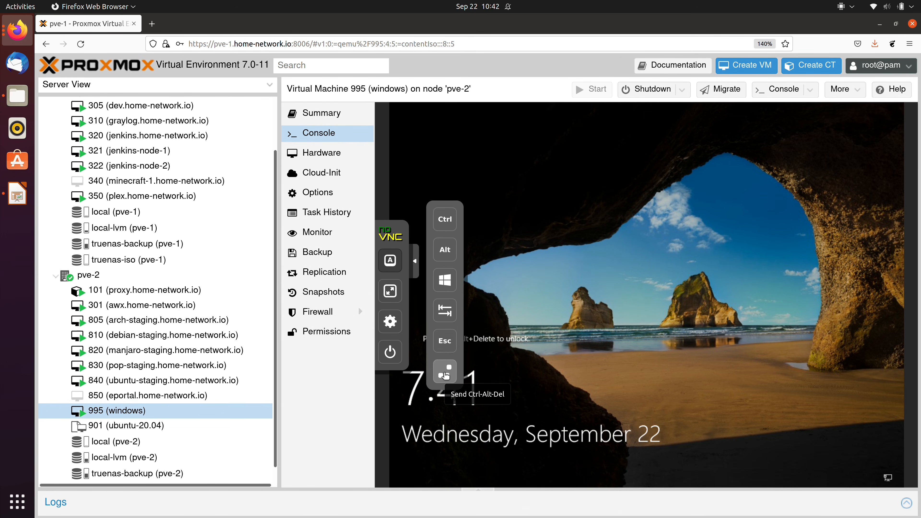
click(446, 375)
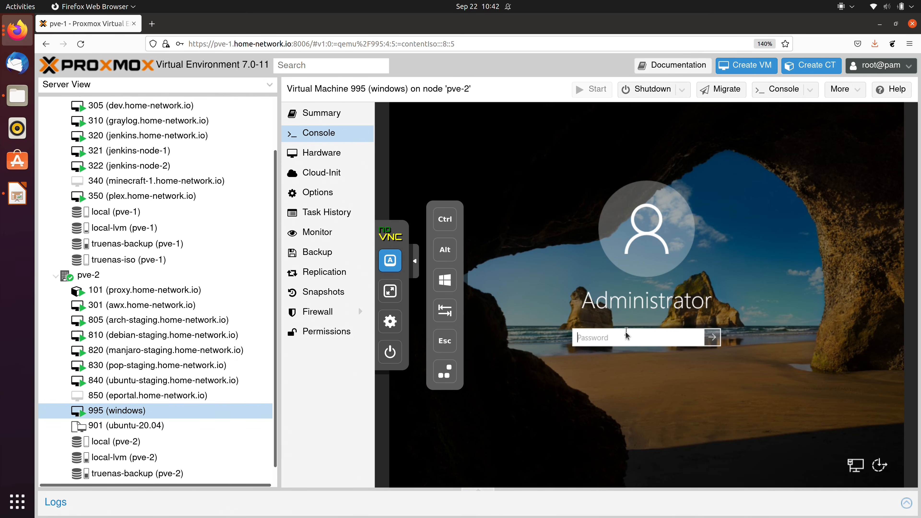
click(416, 266)
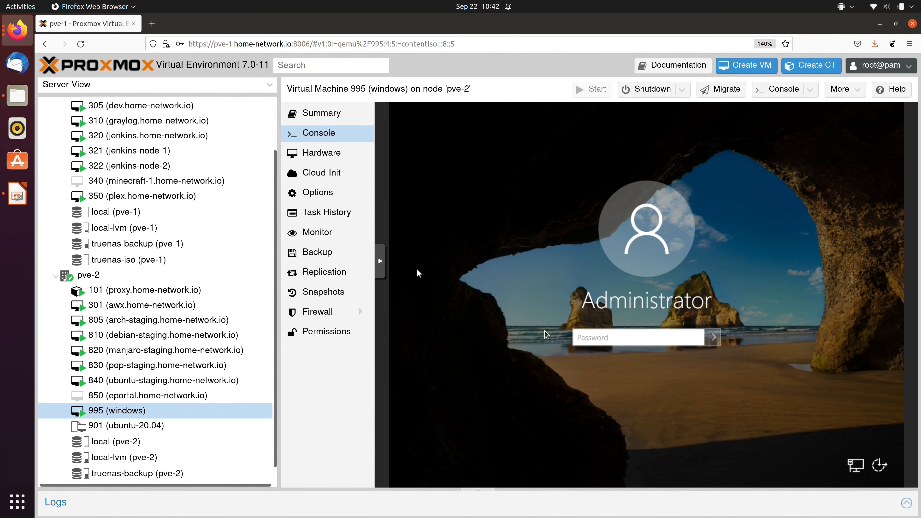
text(•••••••••••)
key(Return)
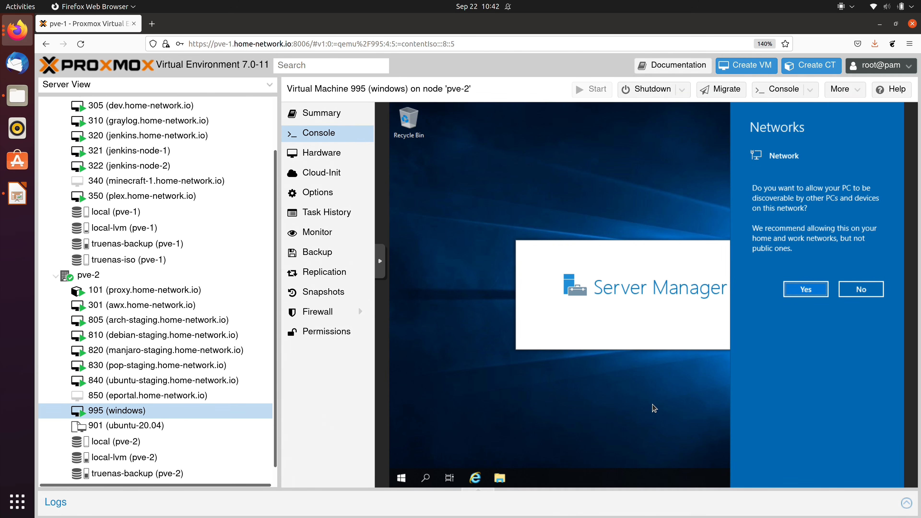
click(709, 409)
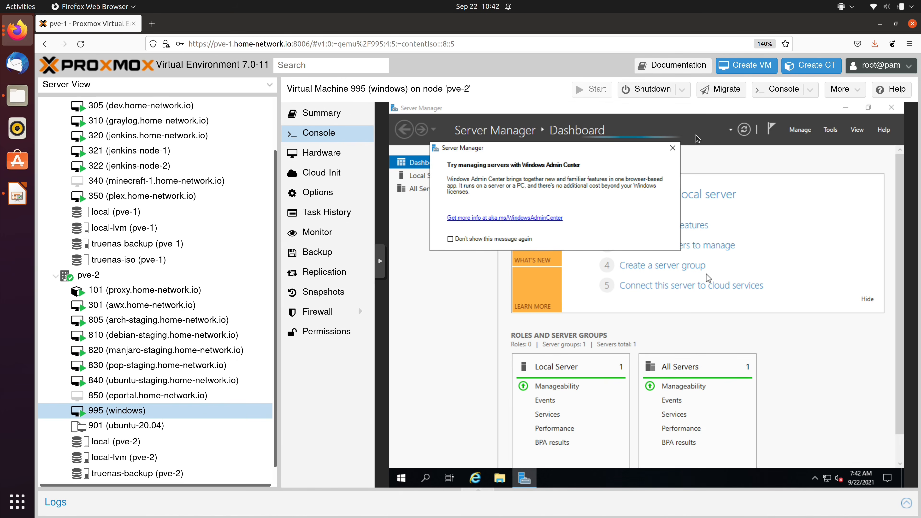
click(672, 149)
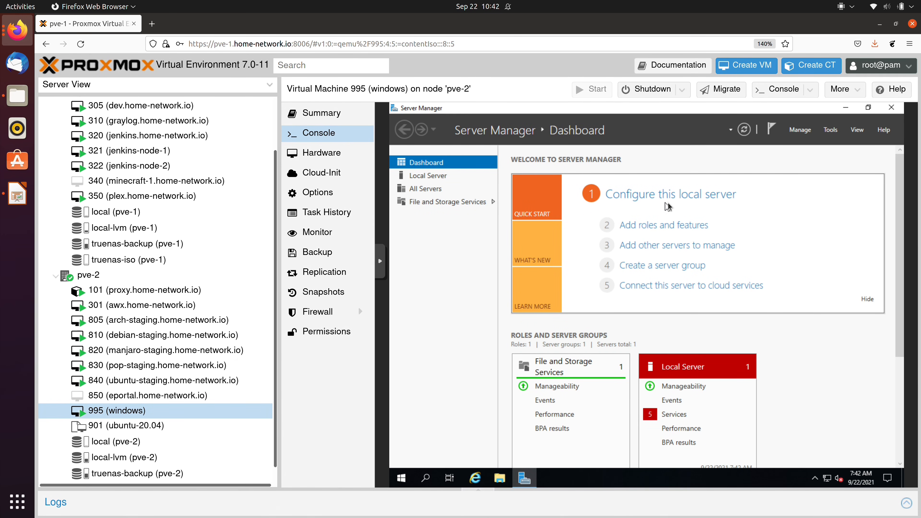
- Minimize Server Manager and open Device Manager from the Start right-click menu
click(846, 108)
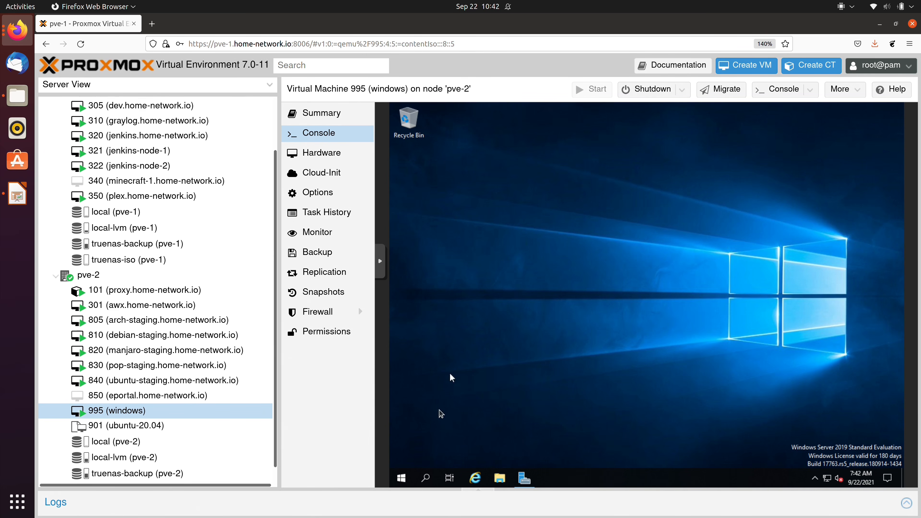
right_click(402, 479)
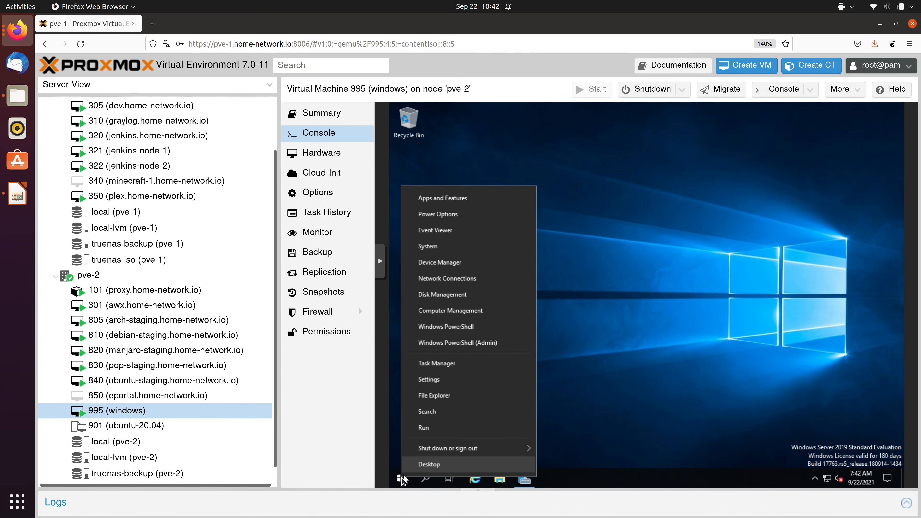
click(474, 268)
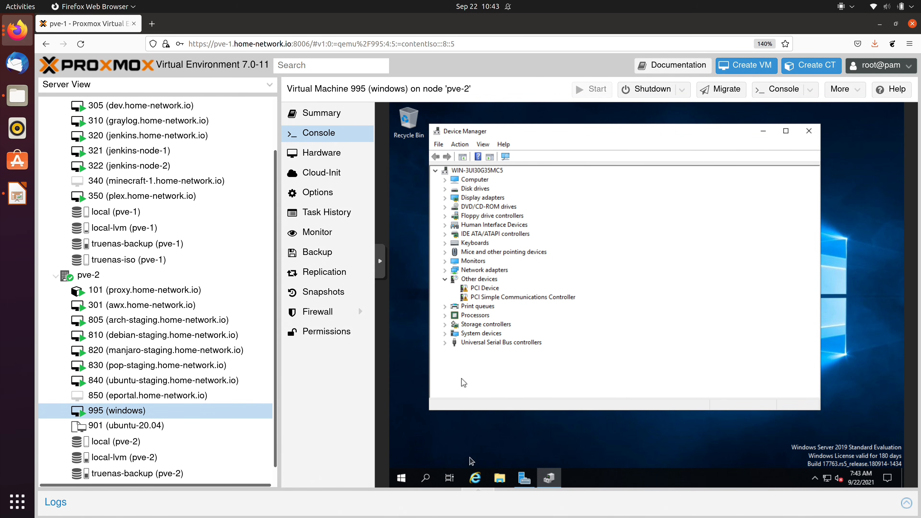
- Check the virtio-win CD Drive D: under This PC in File Explorer, then close Explorer
click(500, 479)
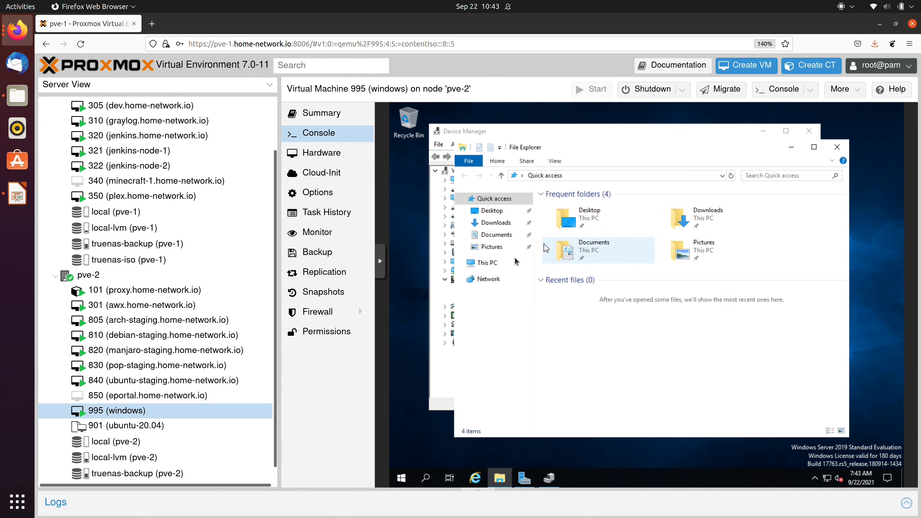
click(490, 264)
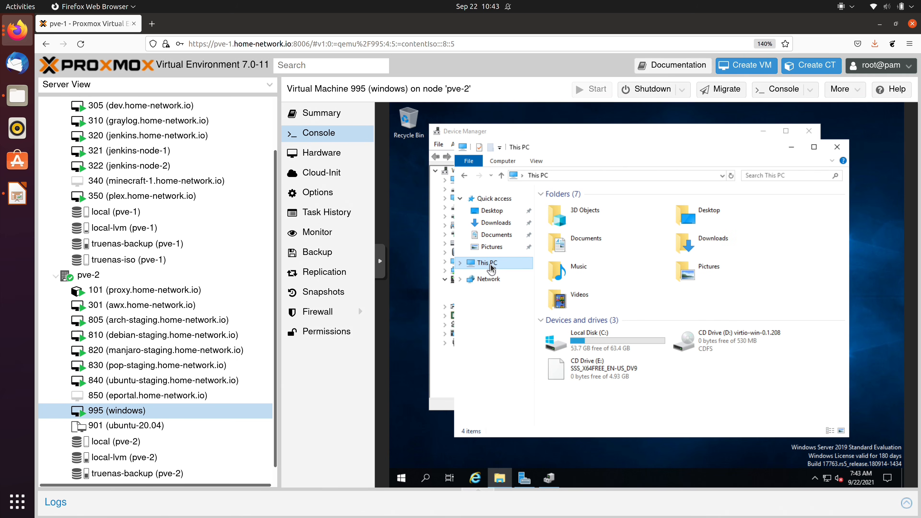
click(756, 343)
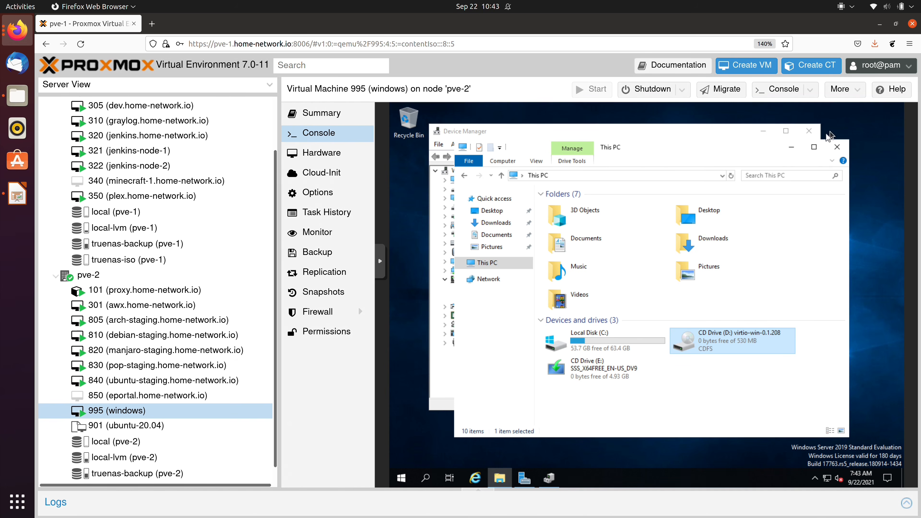
click(837, 148)
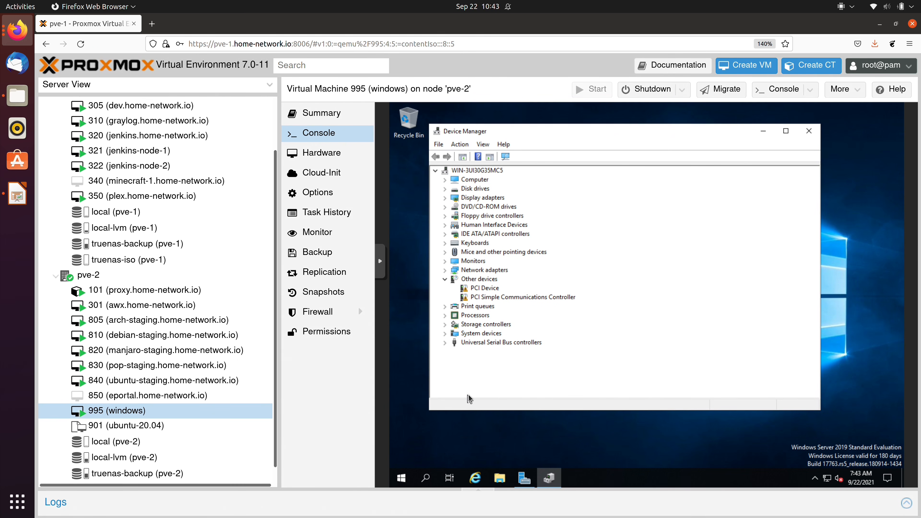
- Update the unknown PCI Device's driver from D:\Balloon\2k19\amd64, installing the VirtIO Balloon Driver
right_click(490, 291)
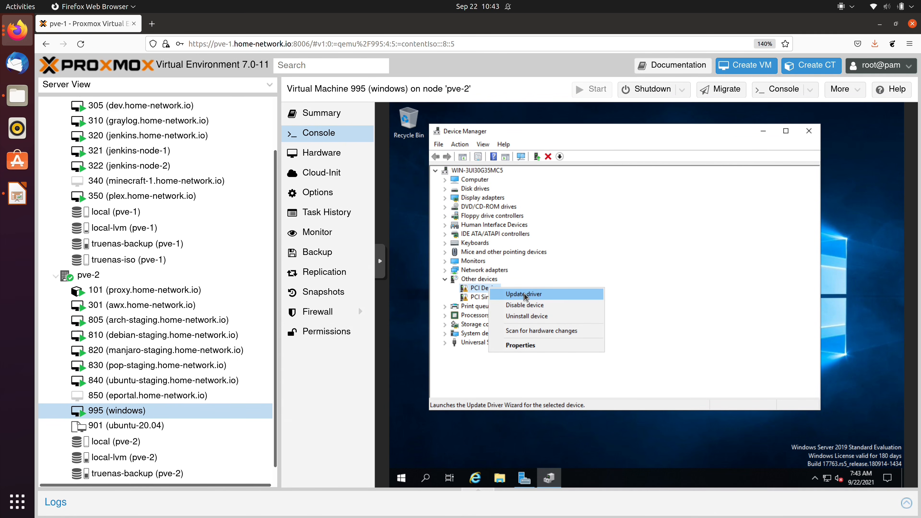
click(526, 295)
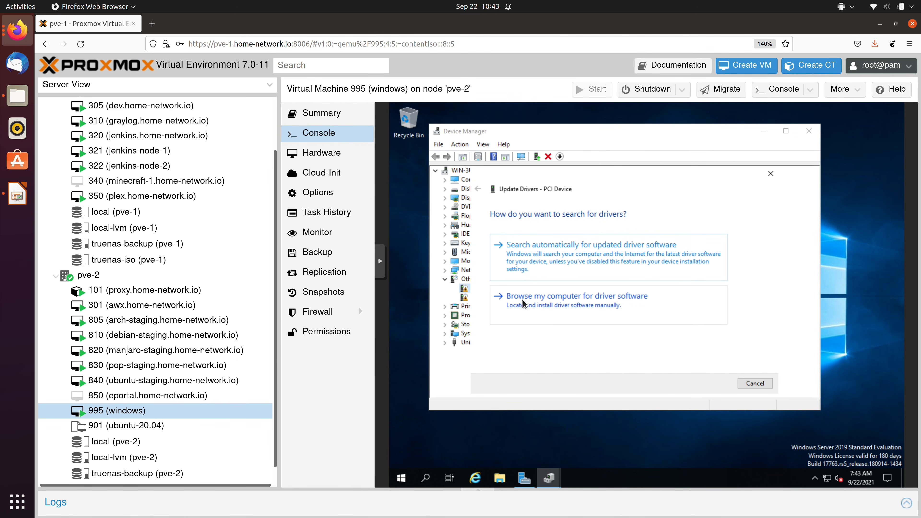
click(524, 304)
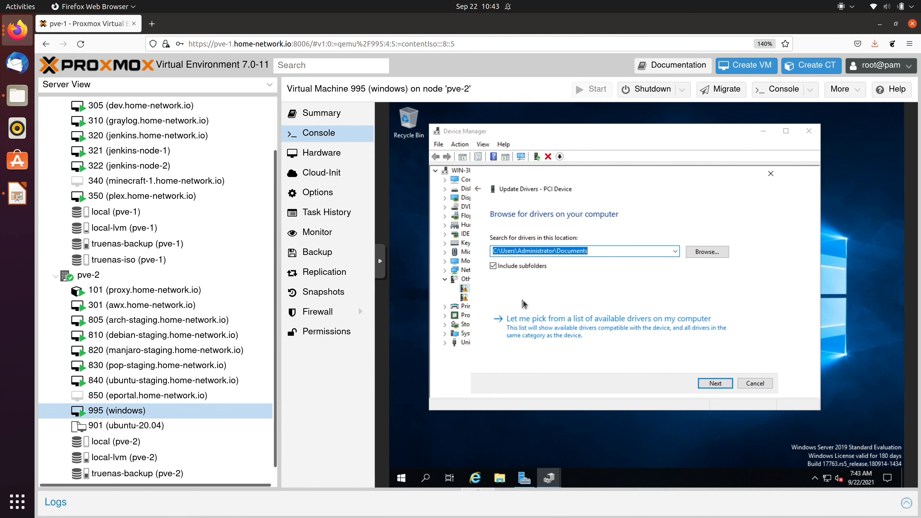
click(712, 254)
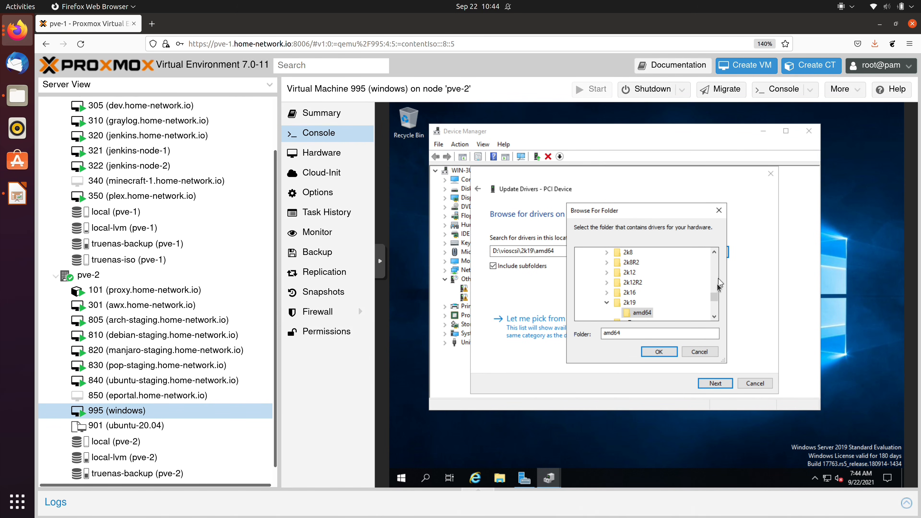
drag(713, 293, 714, 275)
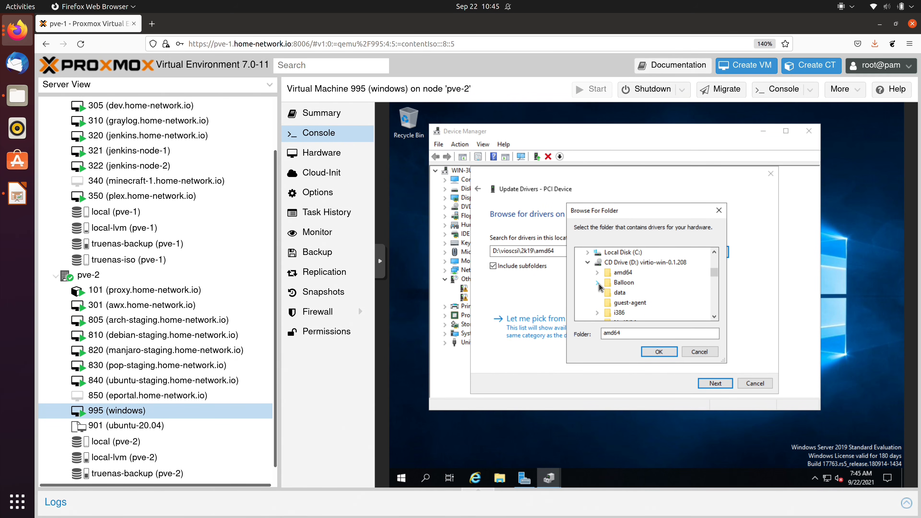
click(598, 282)
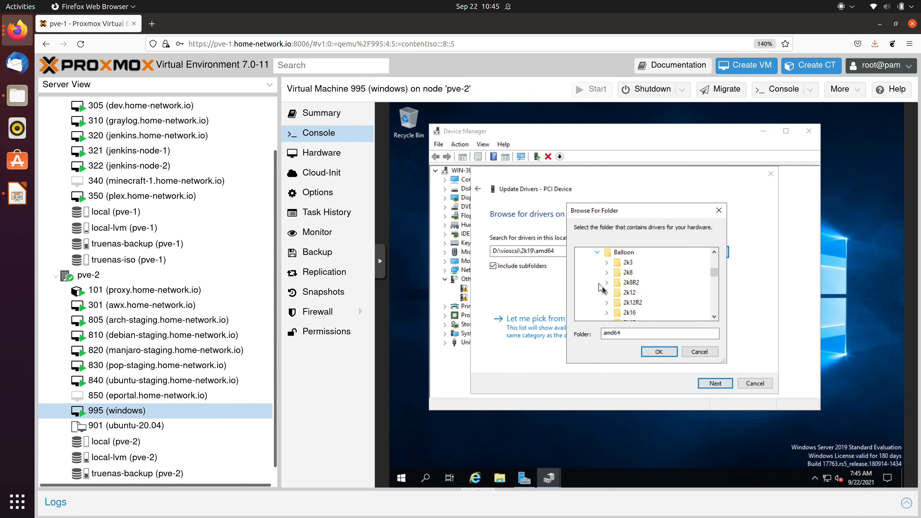
drag(714, 278, 714, 282)
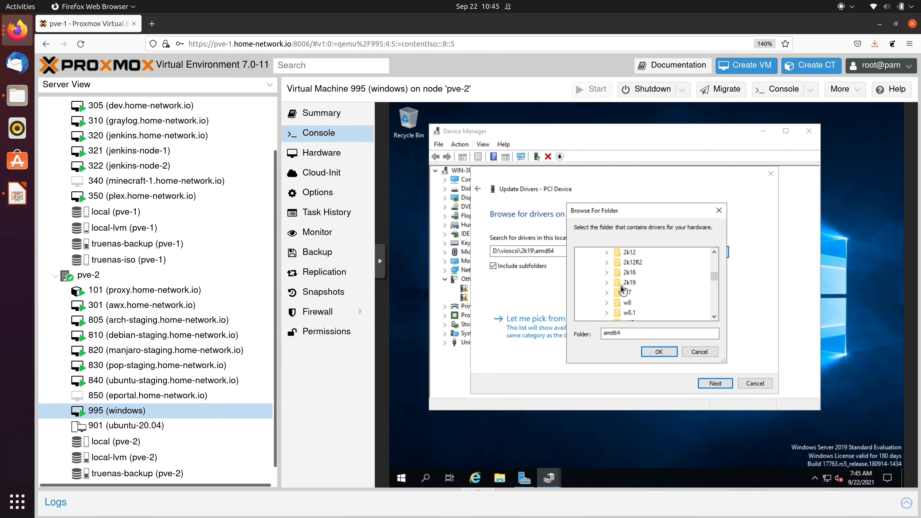
click(607, 283)
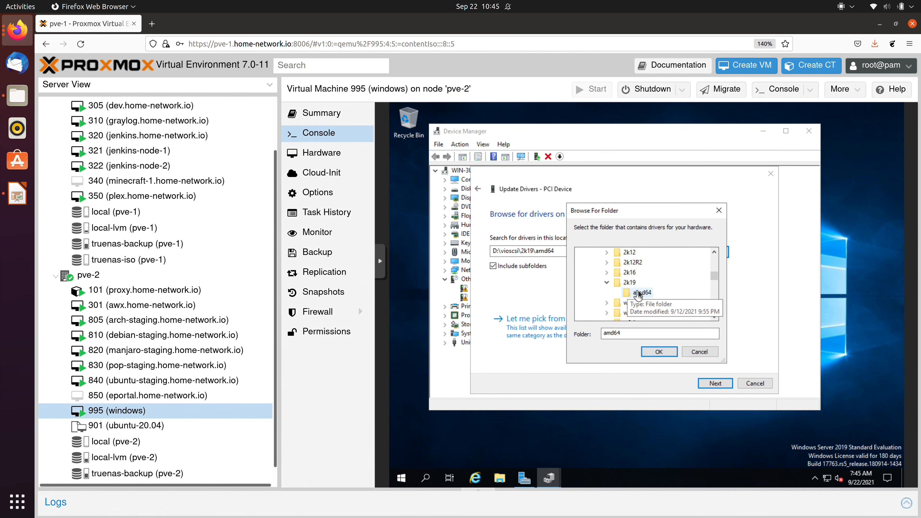
click(662, 355)
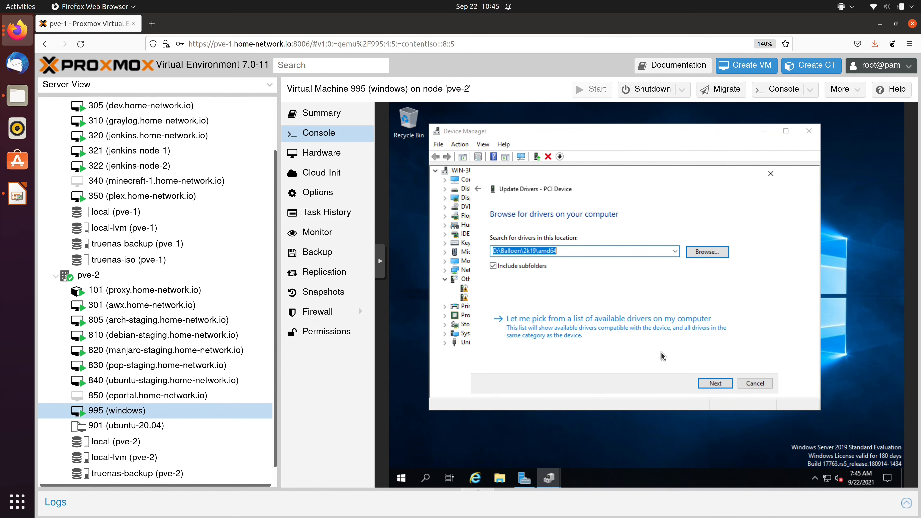
click(714, 383)
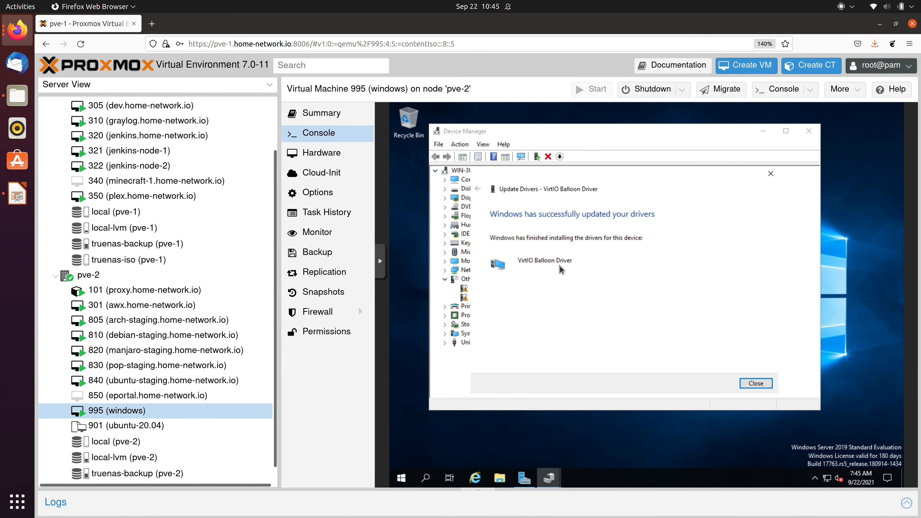
click(757, 384)
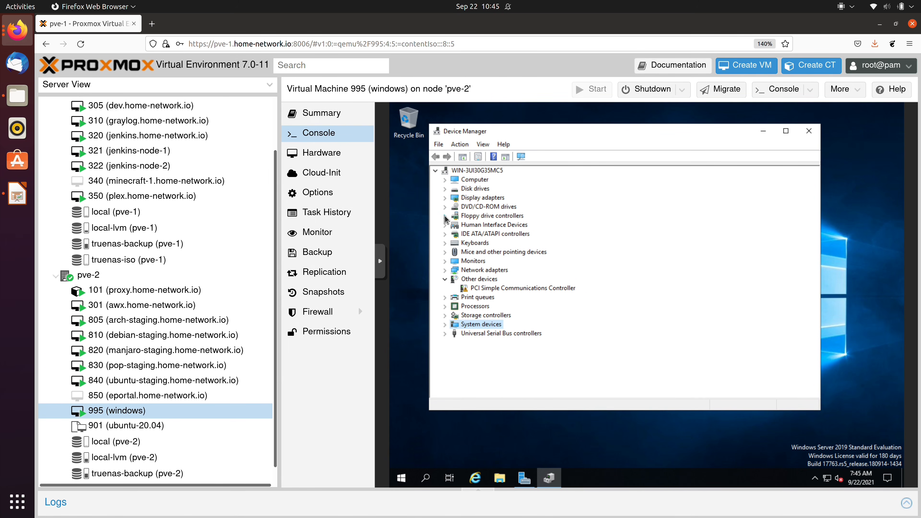
- Start a manual driver update for the PCI Simple Communications Controller, browsing for a folder
click(512, 288)
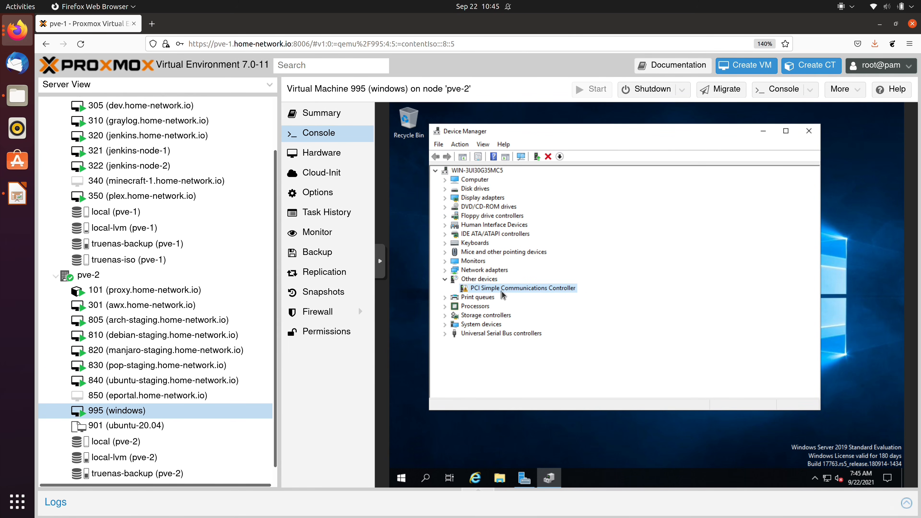
right_click(526, 289)
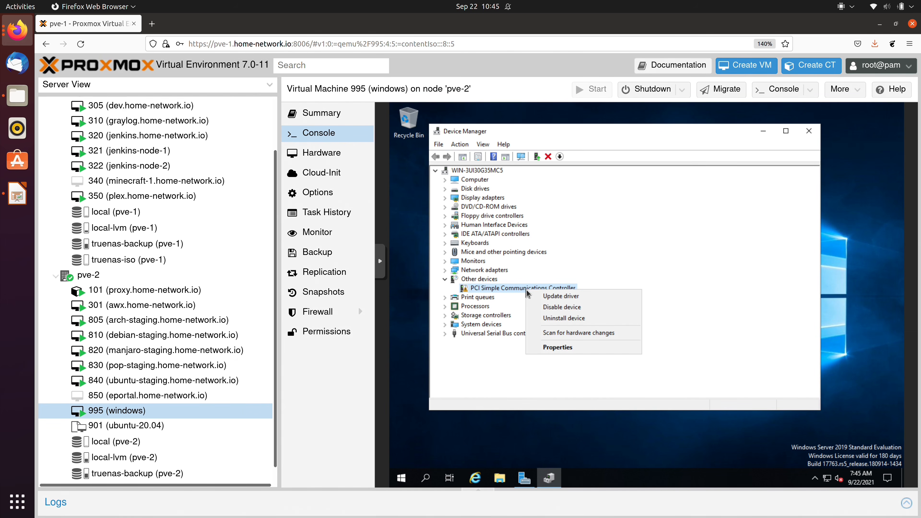
click(596, 300)
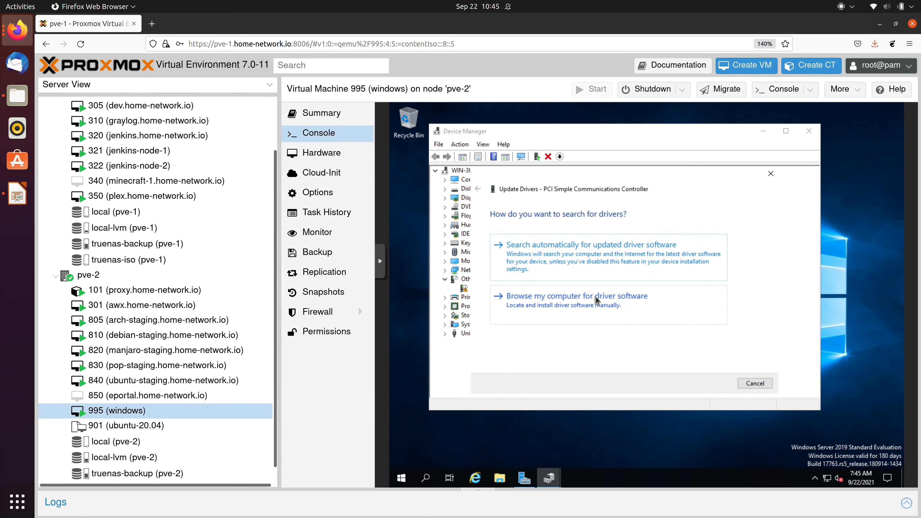
click(599, 304)
click(718, 253)
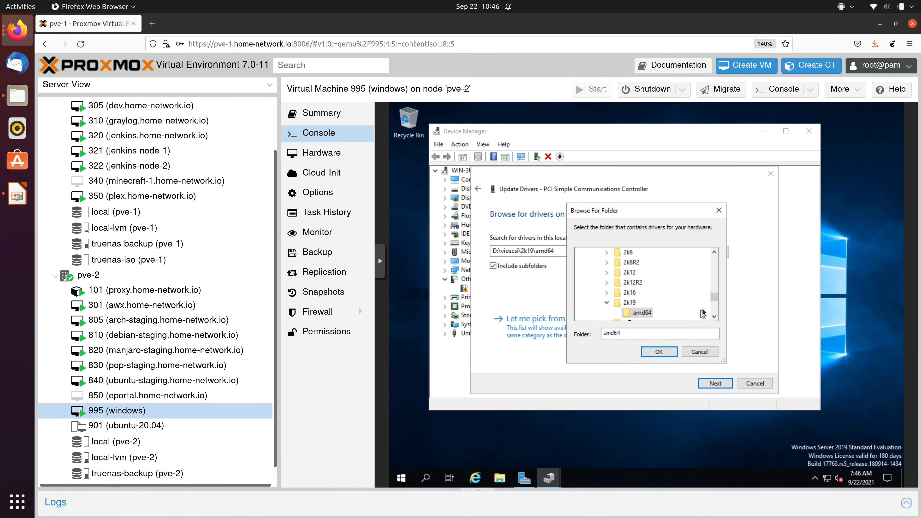
- Search the whole CD Drive D: to install the VirtIO Serial Driver, then close Device Manager
scroll(714, 281, down, 5)
mouse_move(713, 280)
mouse_down()
mouse_move(712, 263)
mouse_move(709, 273)
mouse_up()
click(674, 273)
click(668, 352)
click(712, 384)
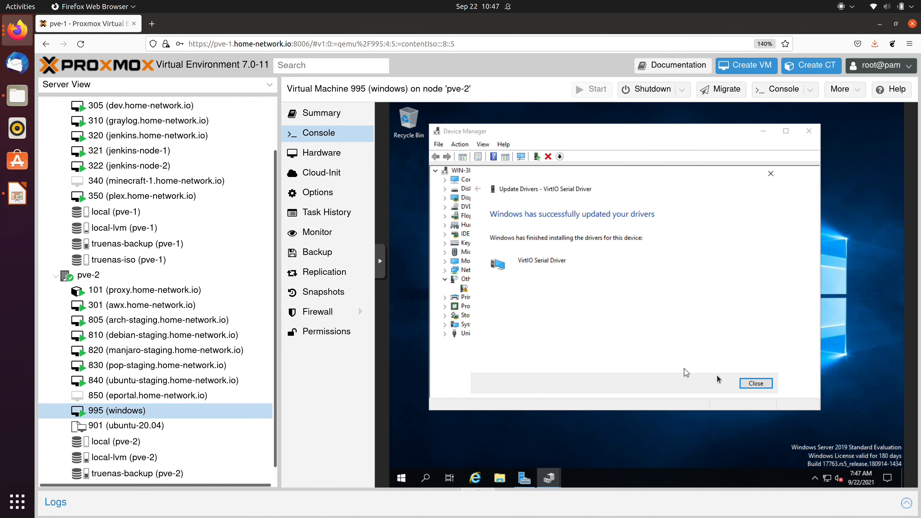
click(757, 383)
click(444, 207)
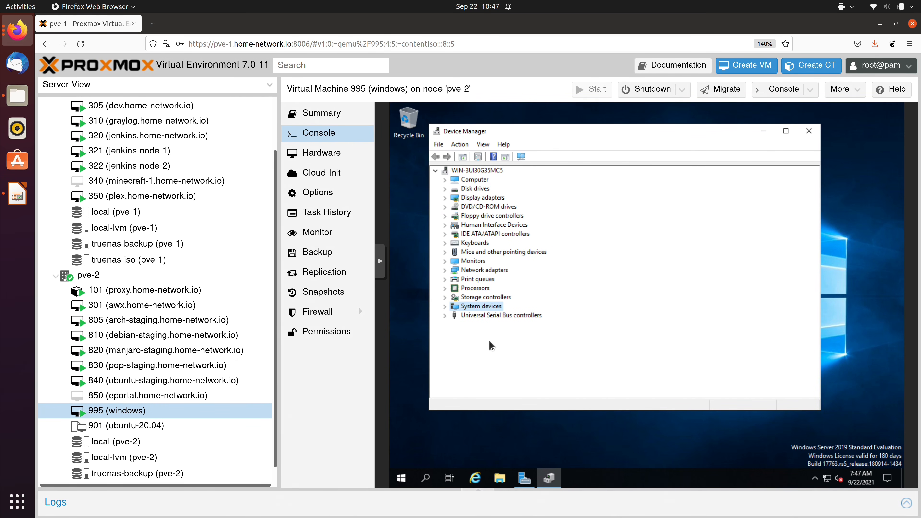
click(810, 132)
- Run qemu-ga-x86_64 from CD Drive D:\guest-agent to install the QEMU guest agent, then close Explorer
click(500, 478)
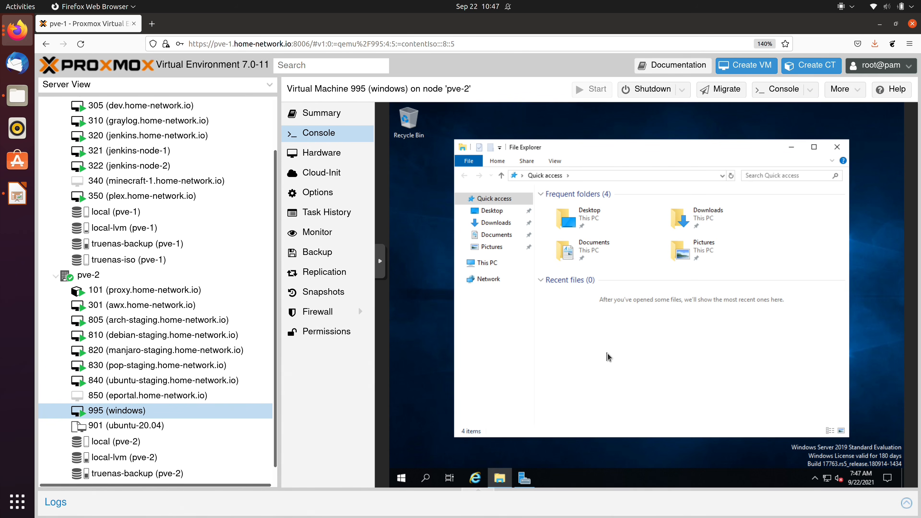
click(494, 262)
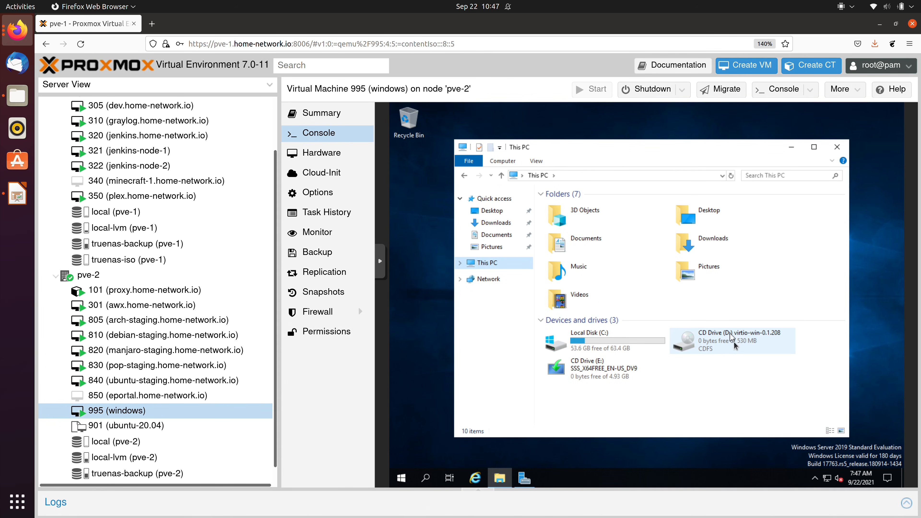
double_click(737, 346)
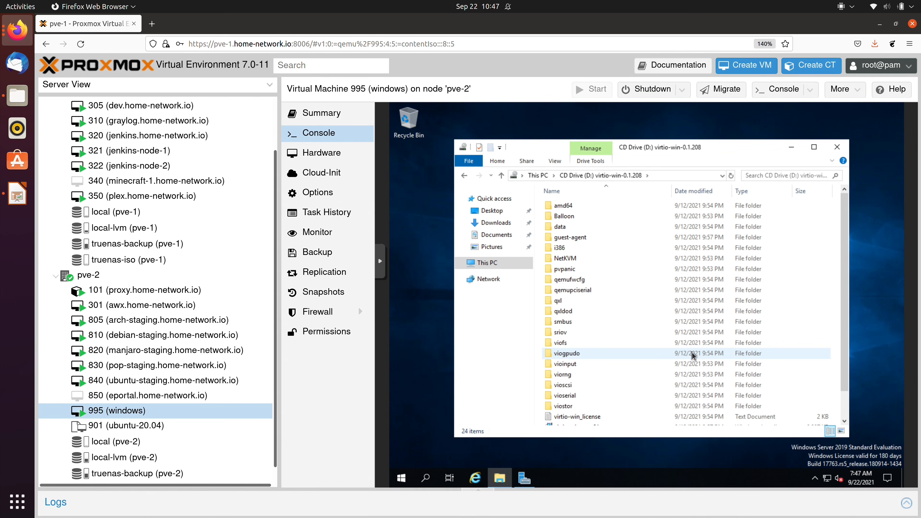
double_click(582, 238)
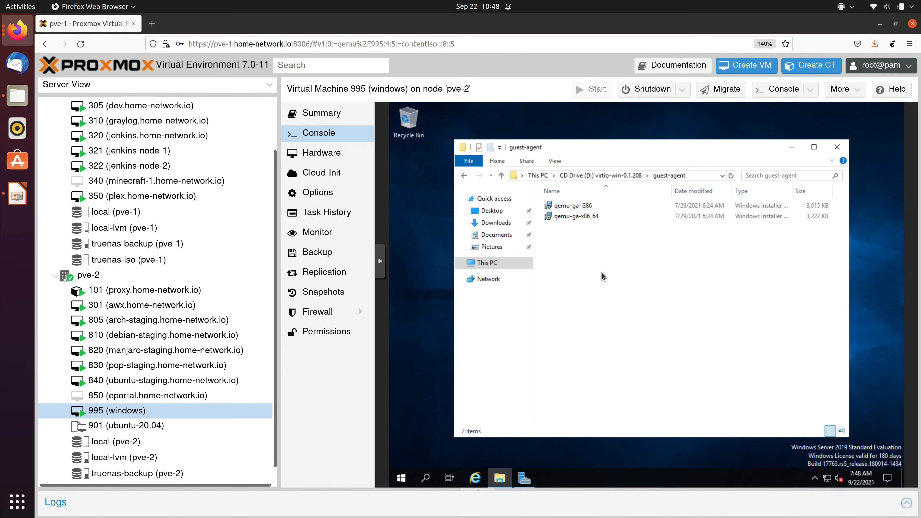
click(588, 217)
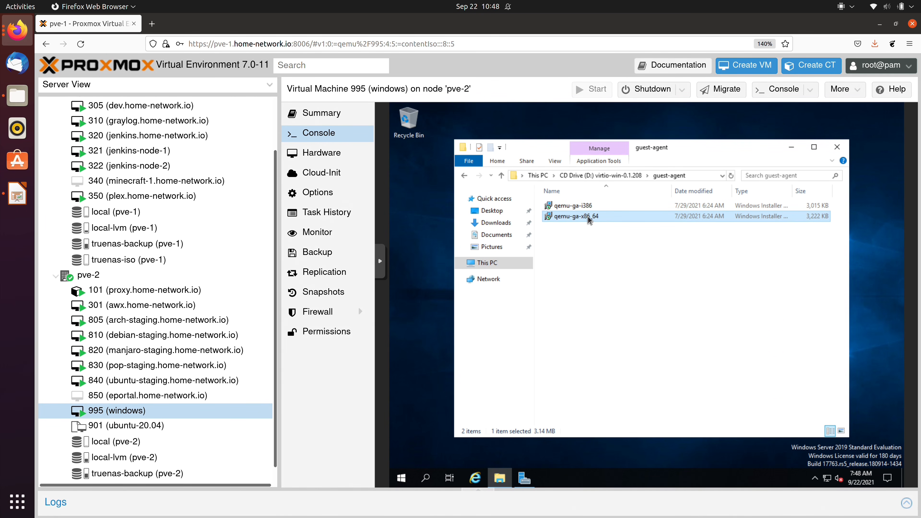
double_click(589, 217)
click(837, 147)
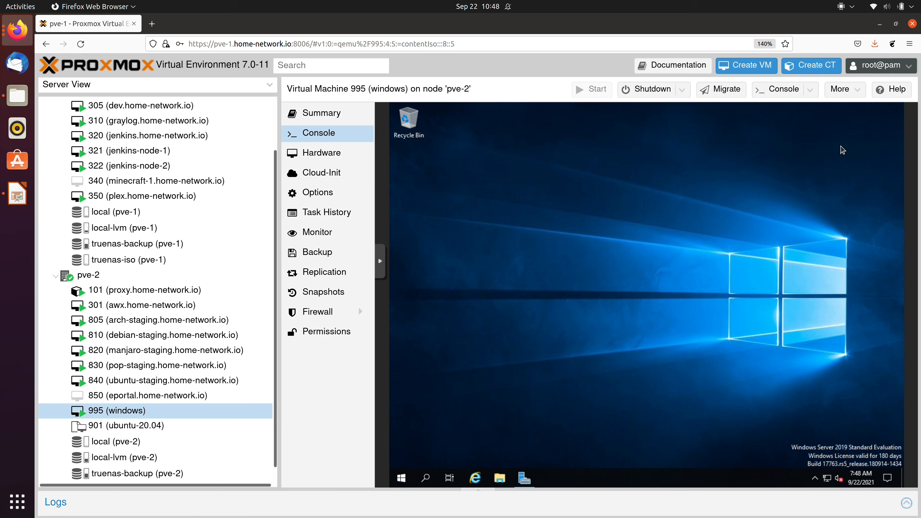
- Open This PC's Properties to show the System page with Windows Server 2019 and 4.00 GB RAM
click(500, 479)
right_click(488, 264)
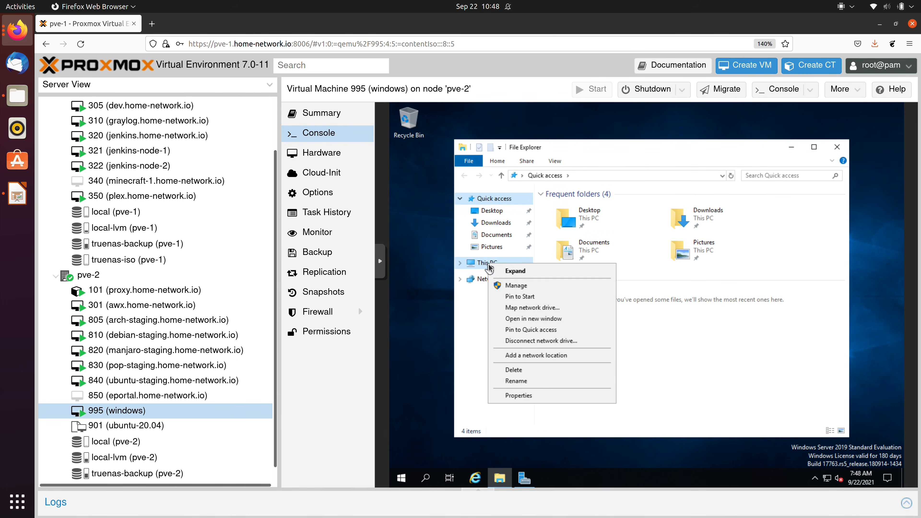
click(543, 397)
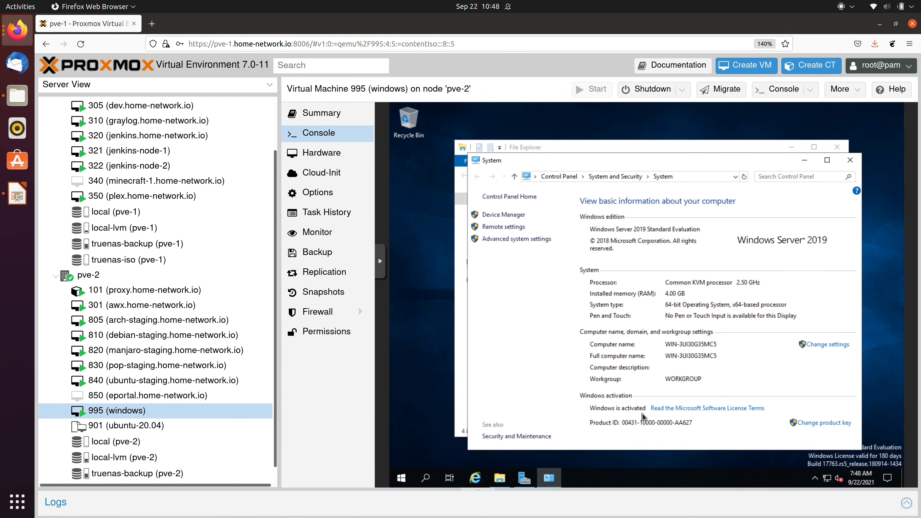
drag(688, 161, 641, 142)
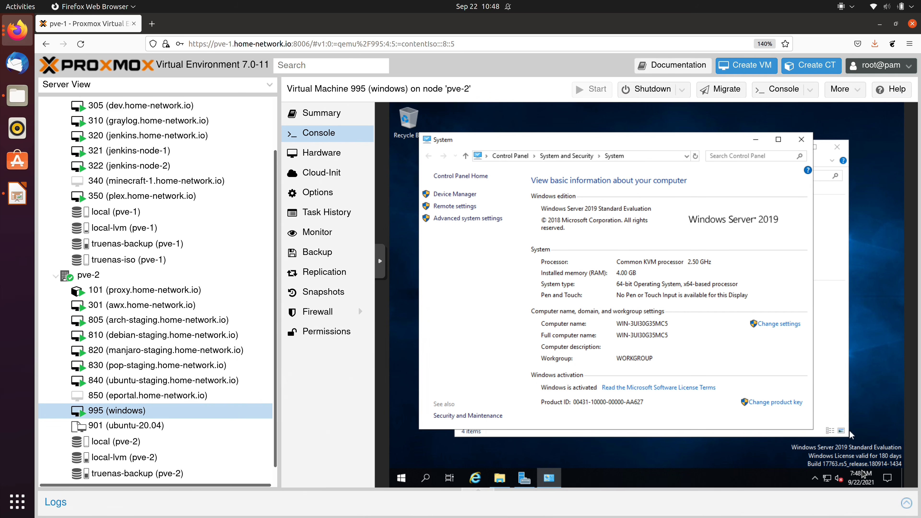